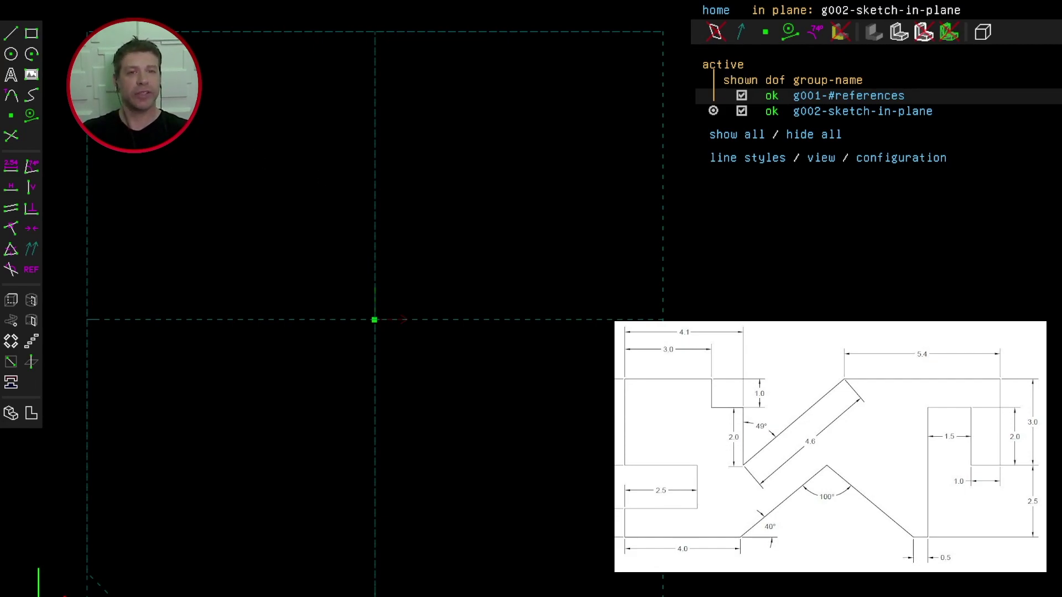
Start the Line Segment tool in the empty g002 sketch.
{"action": "key", "text": "s"}
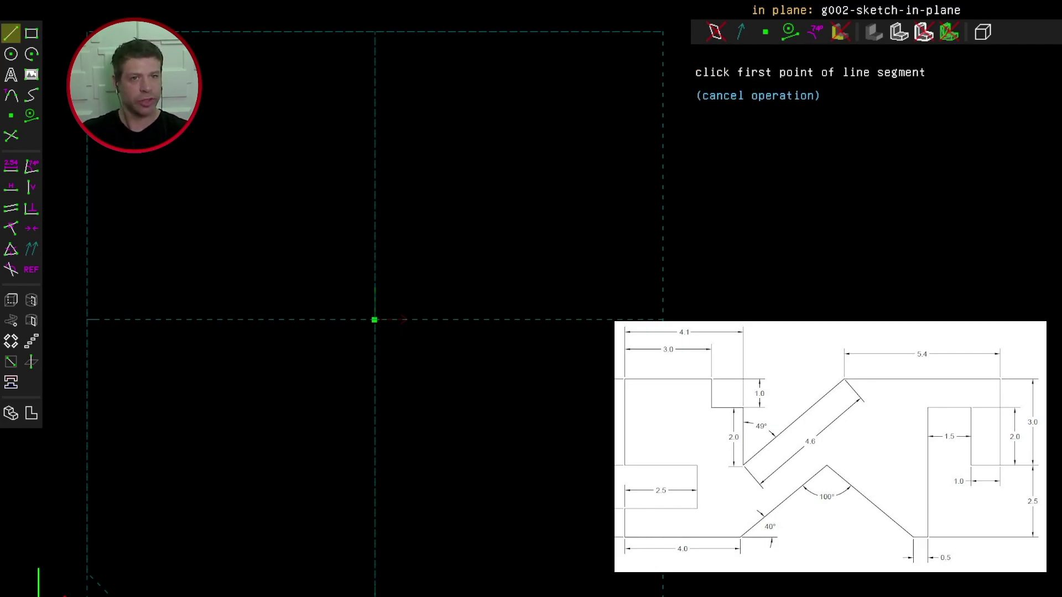
Draw a horizontal top line and dimension it to 3 inches.
{"action": "left_click", "coordinate": [218, 210]}
{"action": "left_click", "coordinate": [334, 211]}
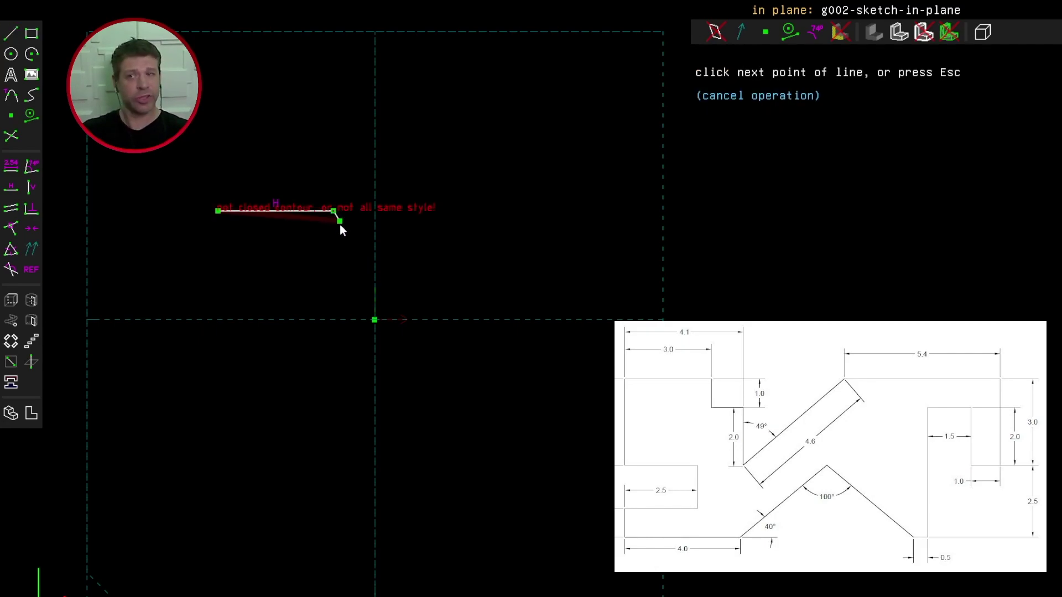
{"action": "key", "text": "Escape"}
{"action": "left_click", "coordinate": [271, 214]}
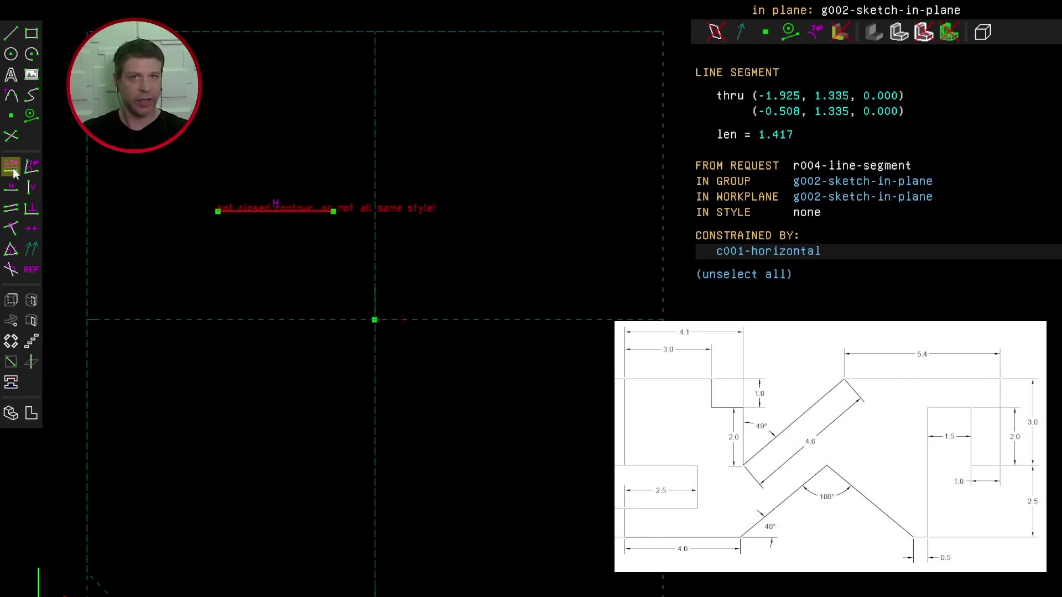
{"action": "left_click", "coordinate": [11, 166]}
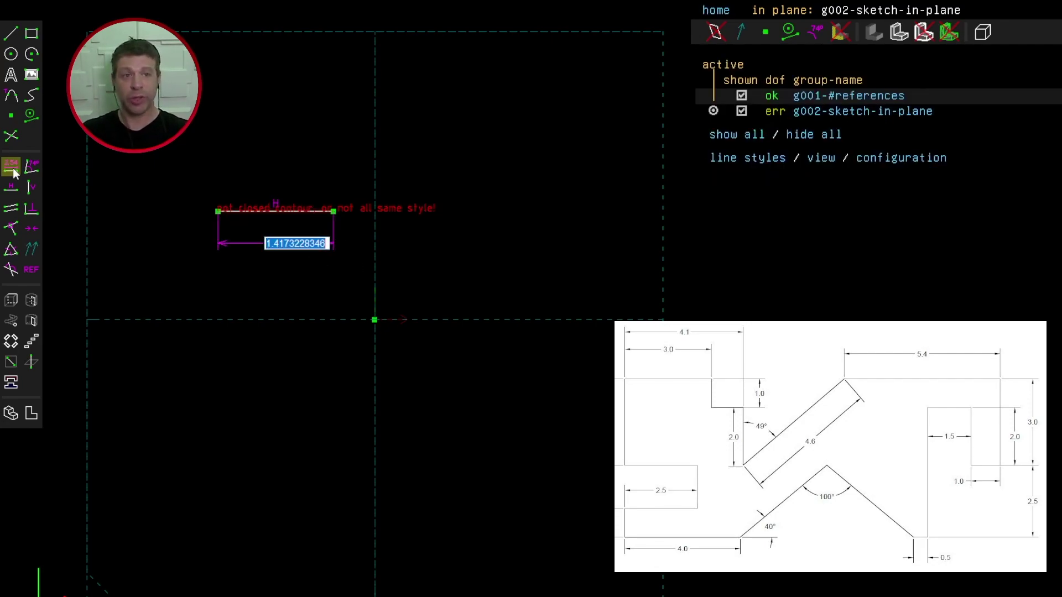
{"action": "left_click", "coordinate": [298, 243]}
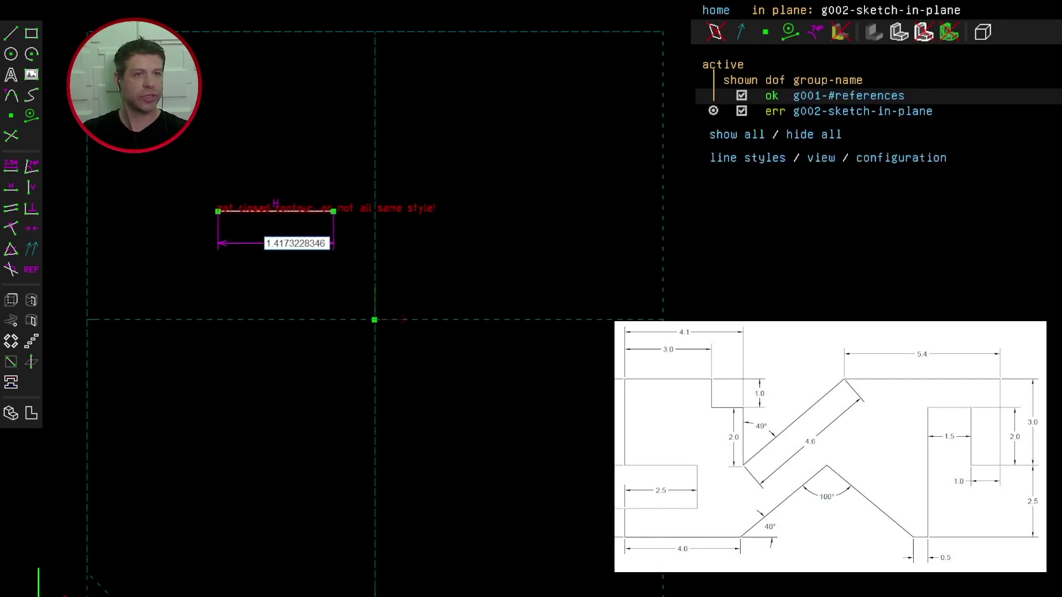
{"action": "double_click", "coordinate": [282, 246]}
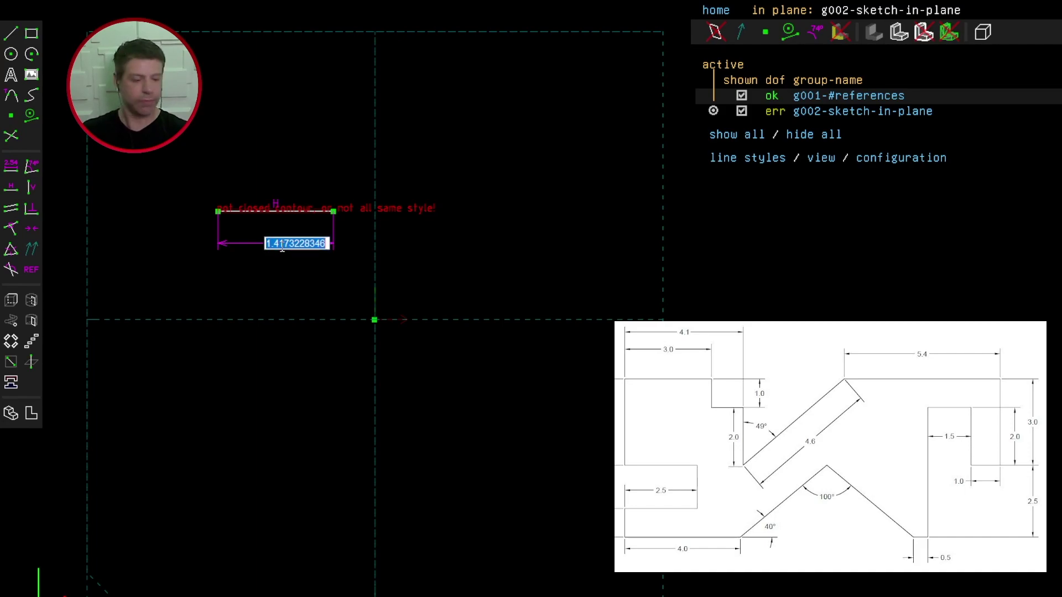
{"action": "type", "text": "3"}
{"action": "key", "text": "Return"}
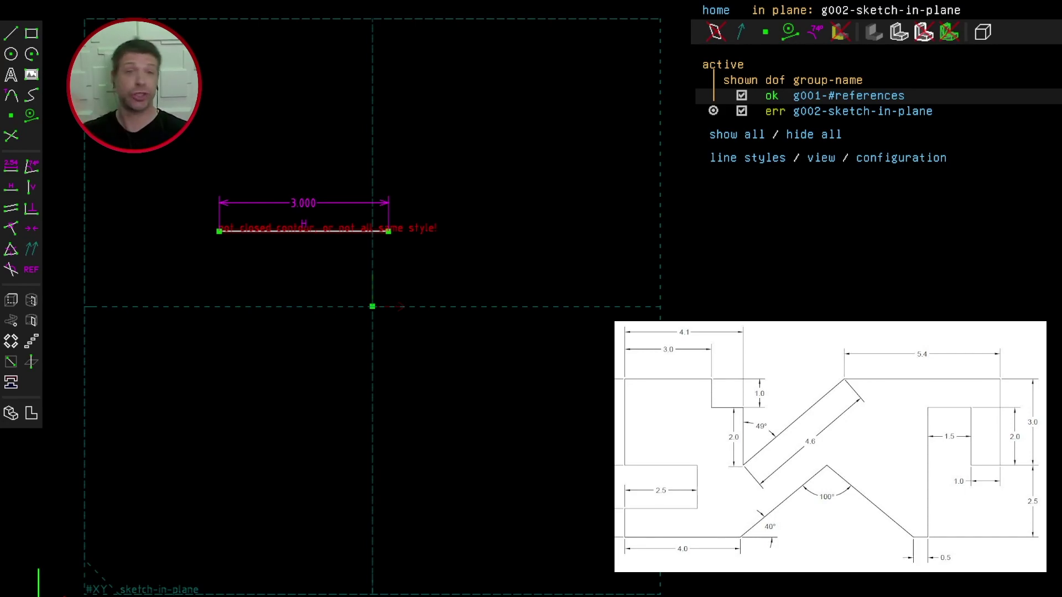
Draw the right side: a short drop, a step right, and a long vertical edge.
{"action": "left_click", "coordinate": [11, 33]}
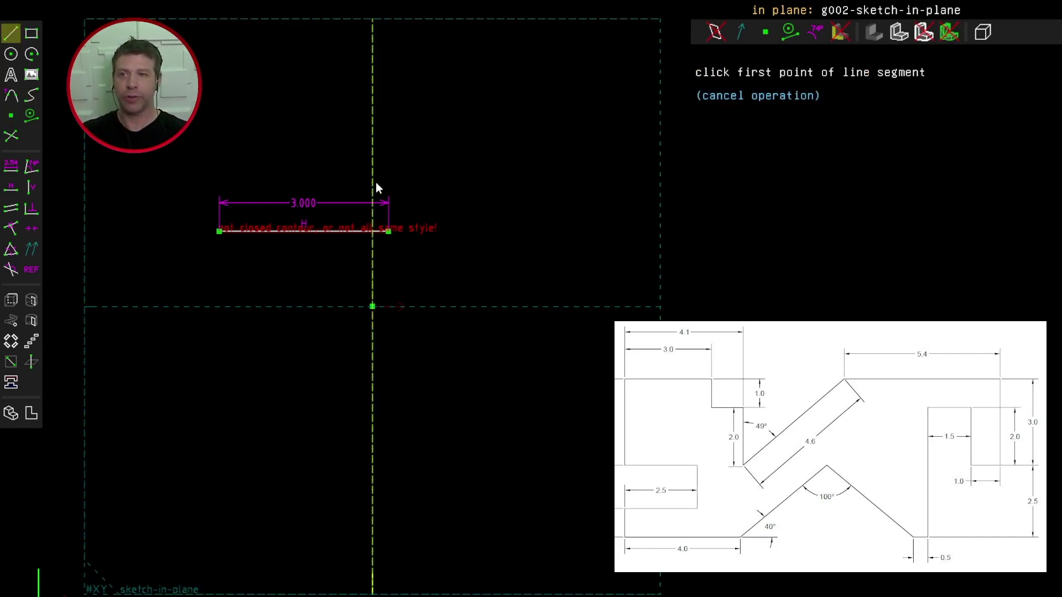
{"action": "left_click", "coordinate": [389, 231]}
{"action": "left_click", "coordinate": [388, 286]}
{"action": "left_click", "coordinate": [443, 289]}
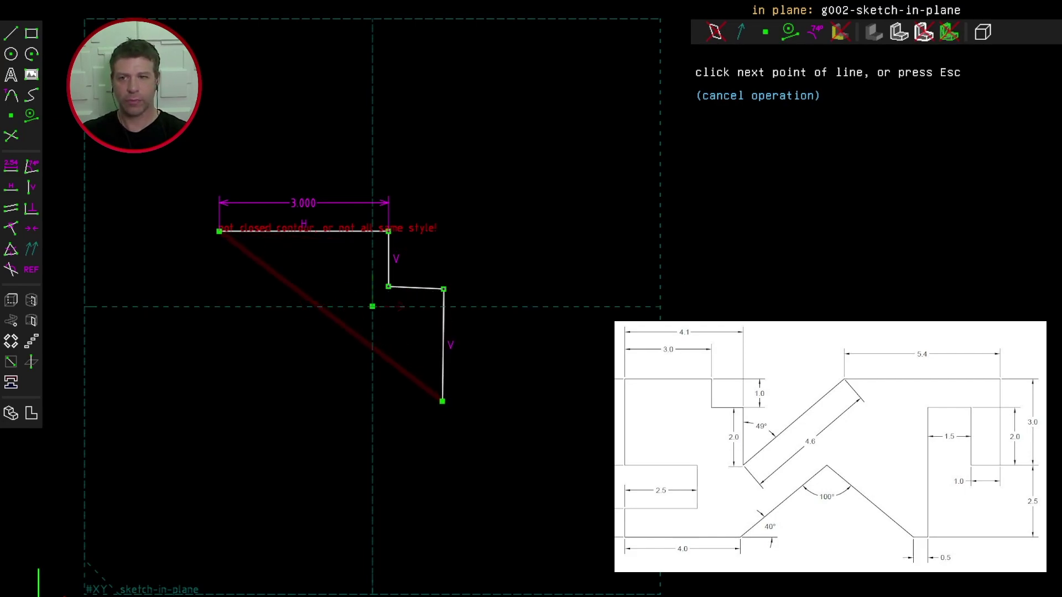
{"action": "left_click", "coordinate": [442, 400]}
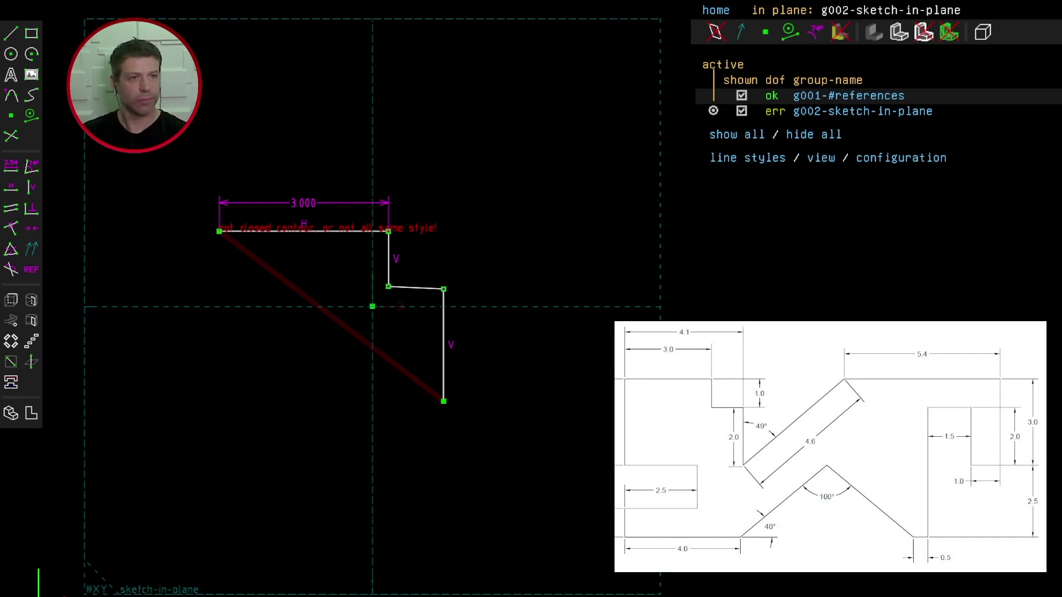
Draw the stepped left edges and ledges, ending at the right edge's bottom point.
{"action": "key", "text": "s"}
{"action": "left_click", "coordinate": [220, 231]}
{"action": "left_click", "coordinate": [217, 343]}
{"action": "left_click", "coordinate": [327, 343]}
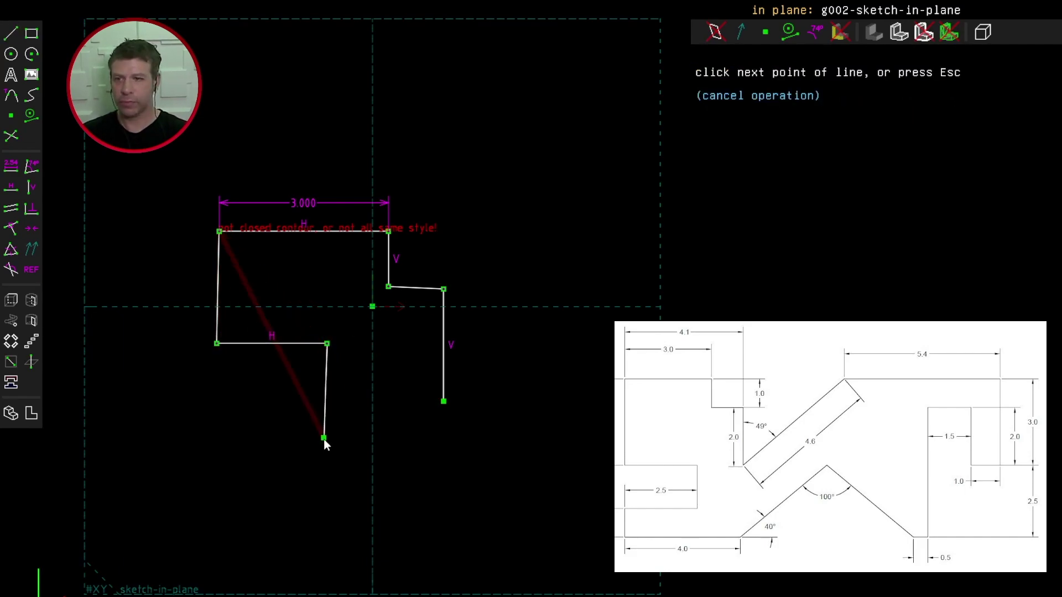
{"action": "left_click", "coordinate": [327, 412]}
{"action": "left_click", "coordinate": [215, 416]}
{"action": "left_click", "coordinate": [211, 491]}
{"action": "left_click", "coordinate": [439, 486]}
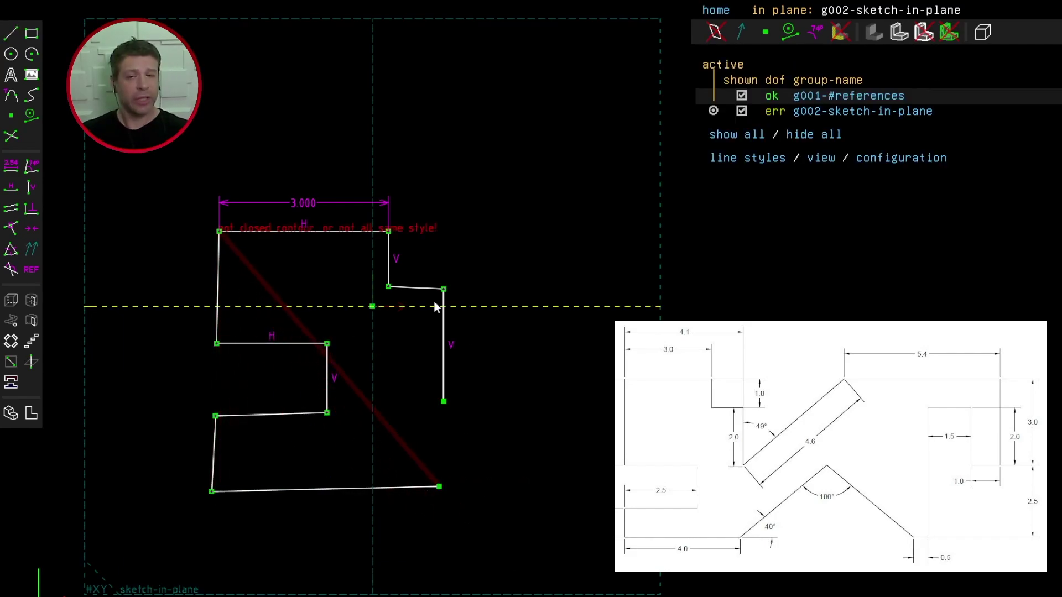
Make both left edges vertical and the bottom, upper right step and lower ledge horizontal.
{"action": "left_click", "coordinate": [219, 265]}
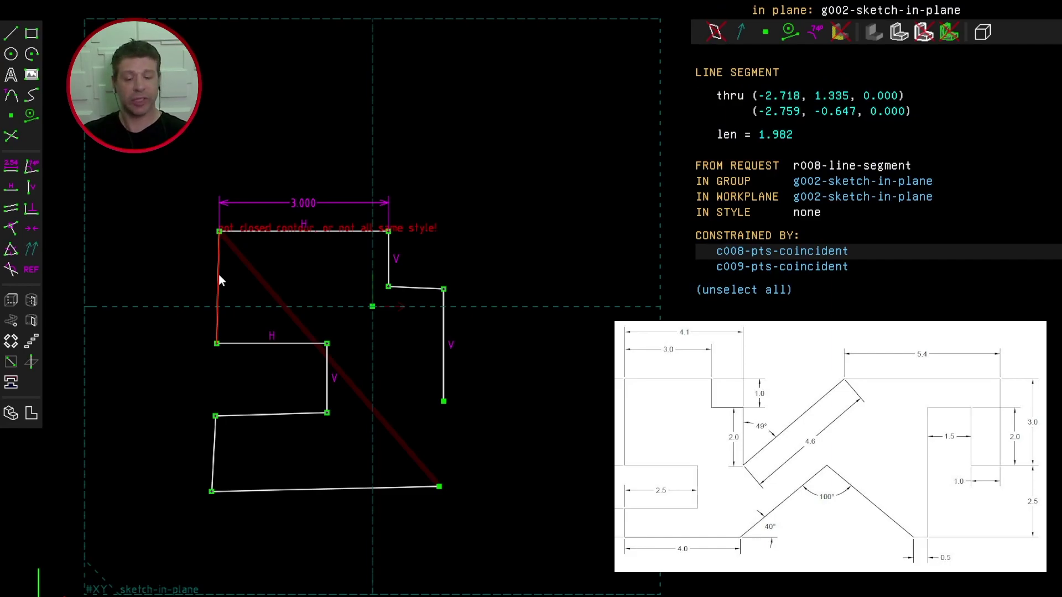
{"action": "left_click", "coordinate": [32, 190]}
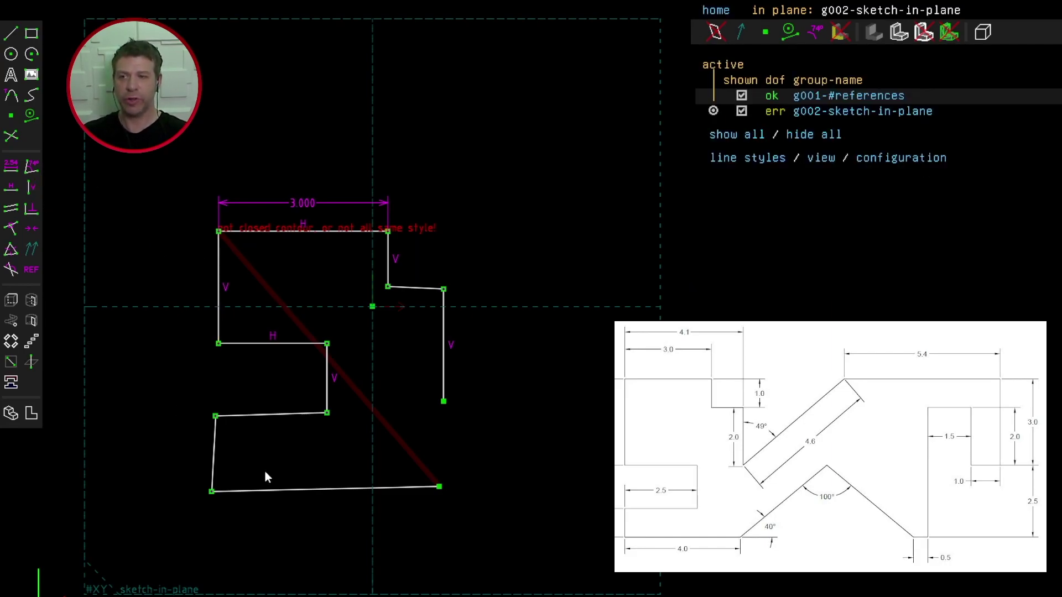
{"action": "left_click", "coordinate": [214, 453]}
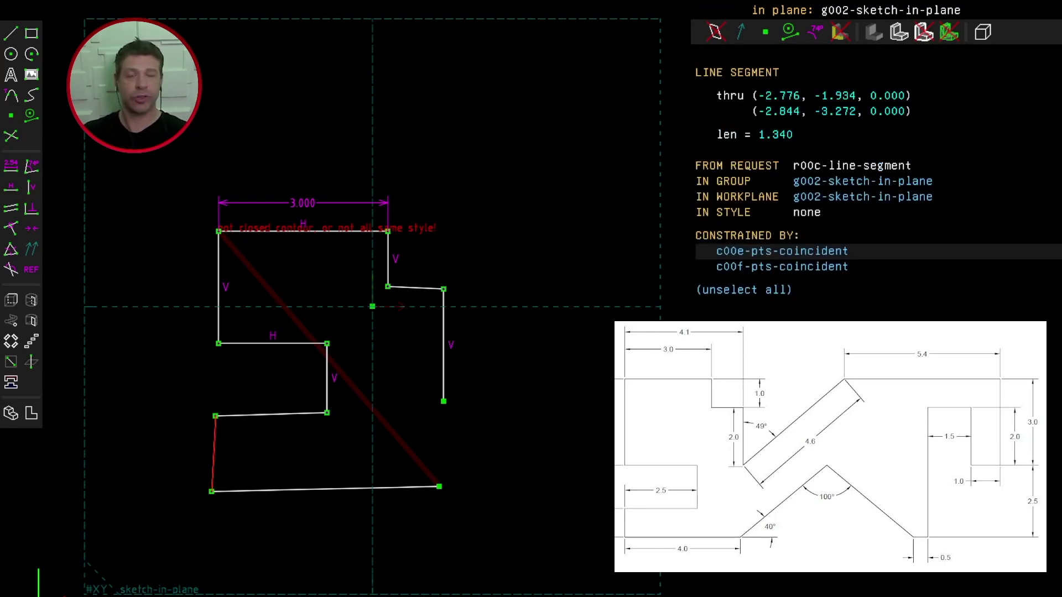
{"action": "left_click", "coordinate": [36, 189]}
{"action": "left_click", "coordinate": [365, 488]}
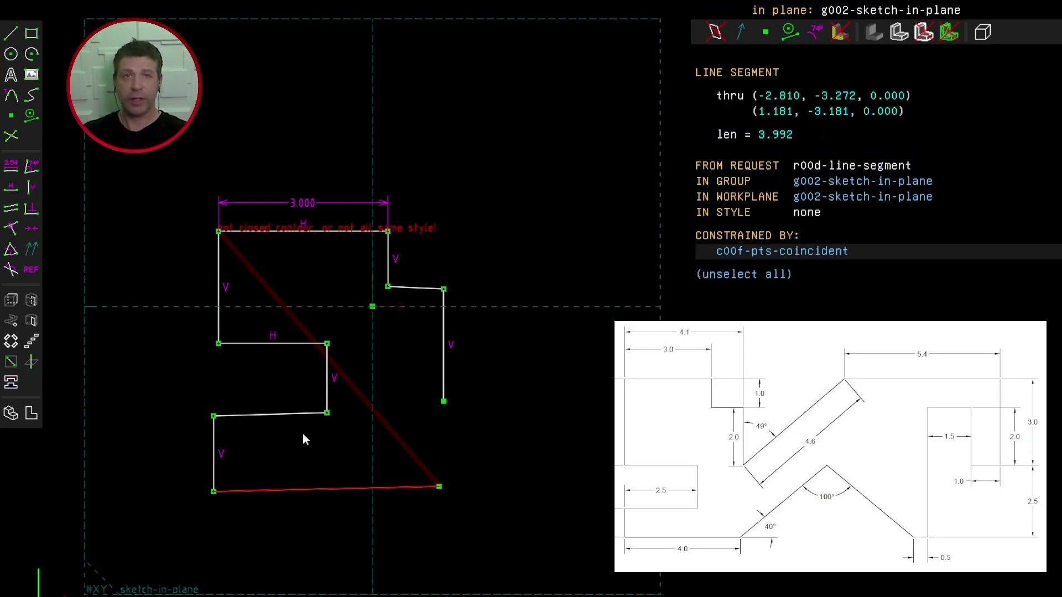
{"action": "left_click", "coordinate": [11, 189]}
{"action": "left_click", "coordinate": [428, 289]}
{"action": "left_click", "coordinate": [11, 189]}
{"action": "left_click", "coordinate": [266, 413]}
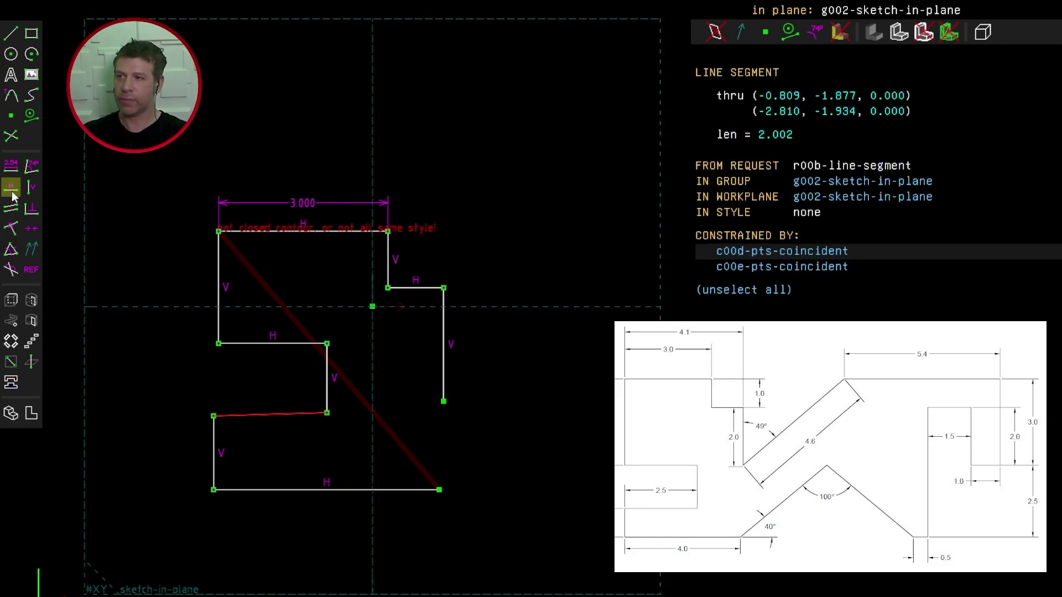
{"action": "left_click", "coordinate": [11, 189]}
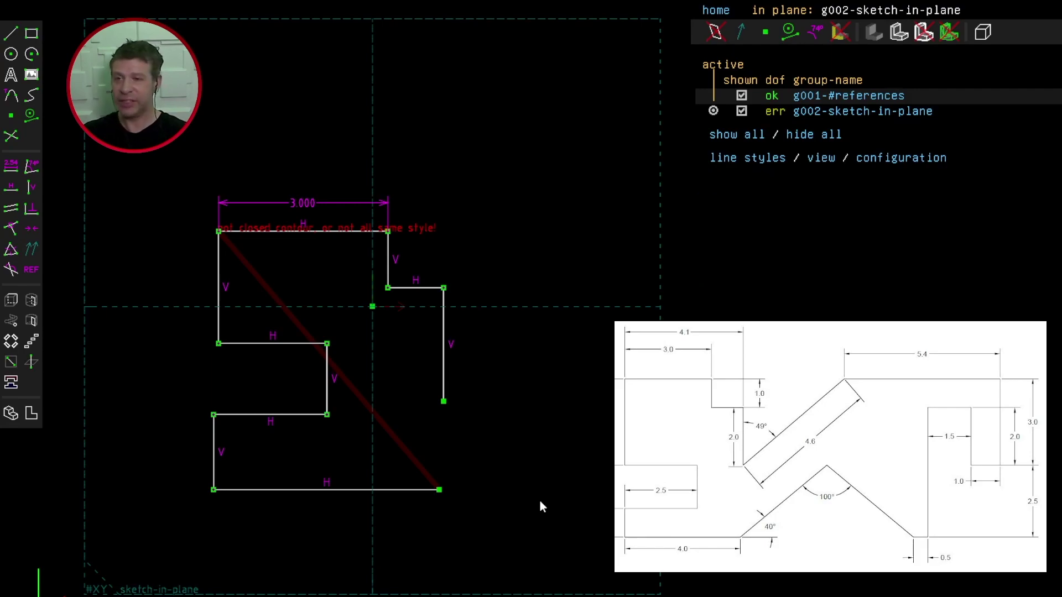
Dimension the long left edge to 3 inches.
{"action": "left_click", "coordinate": [222, 263]}
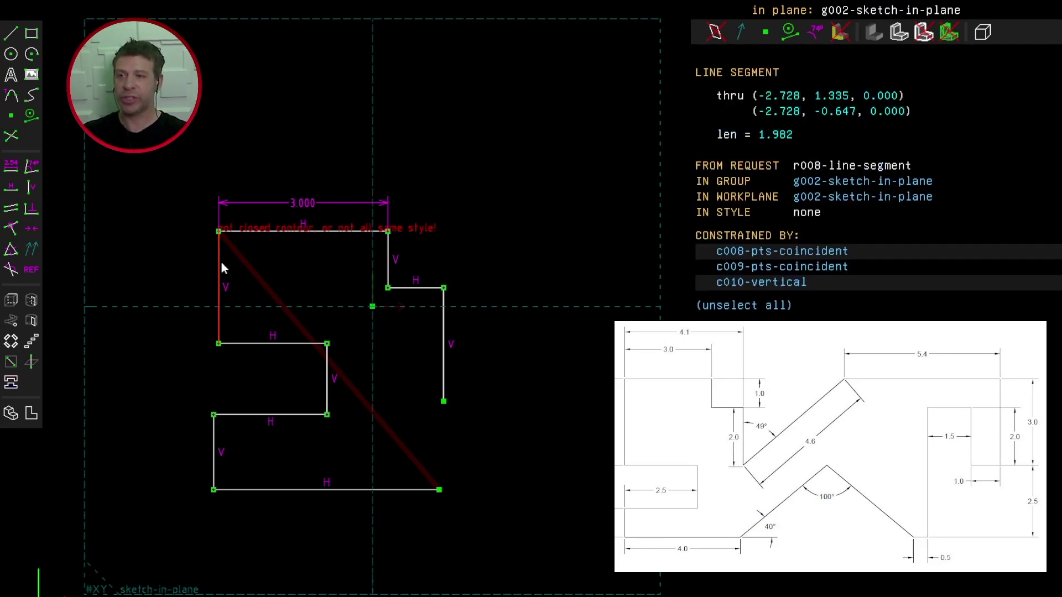
{"action": "left_click", "coordinate": [11, 168]}
{"action": "type", "text": "3"}
{"action": "key", "text": "Return"}
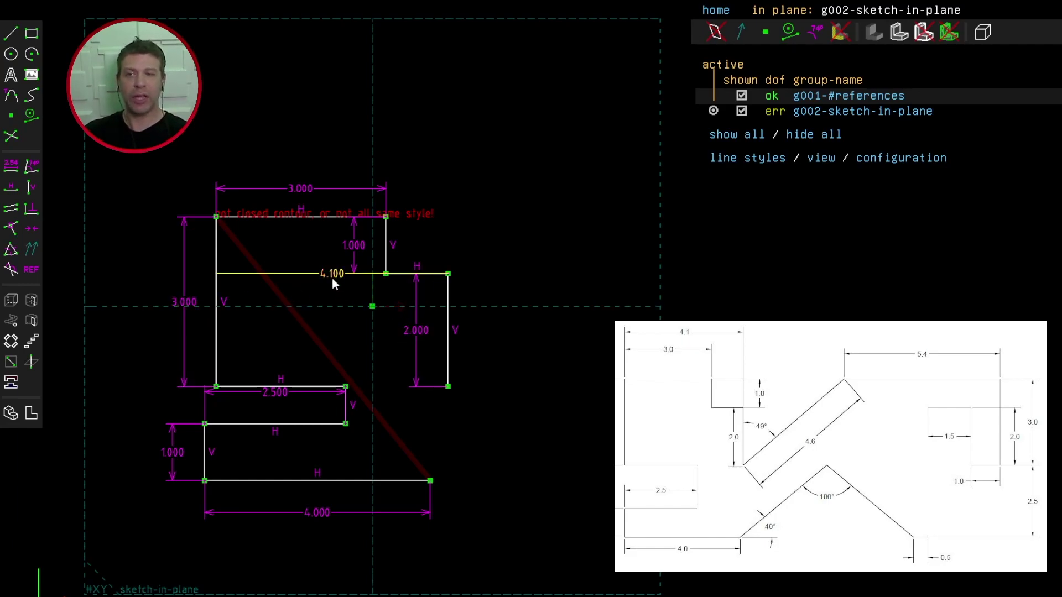
Drag the 4.100, 2.000 and 2.500 dimension labels clear of the outline.
{"action": "left_click_drag", "start_coordinate": [332, 277], "coordinate": [319, 170]}
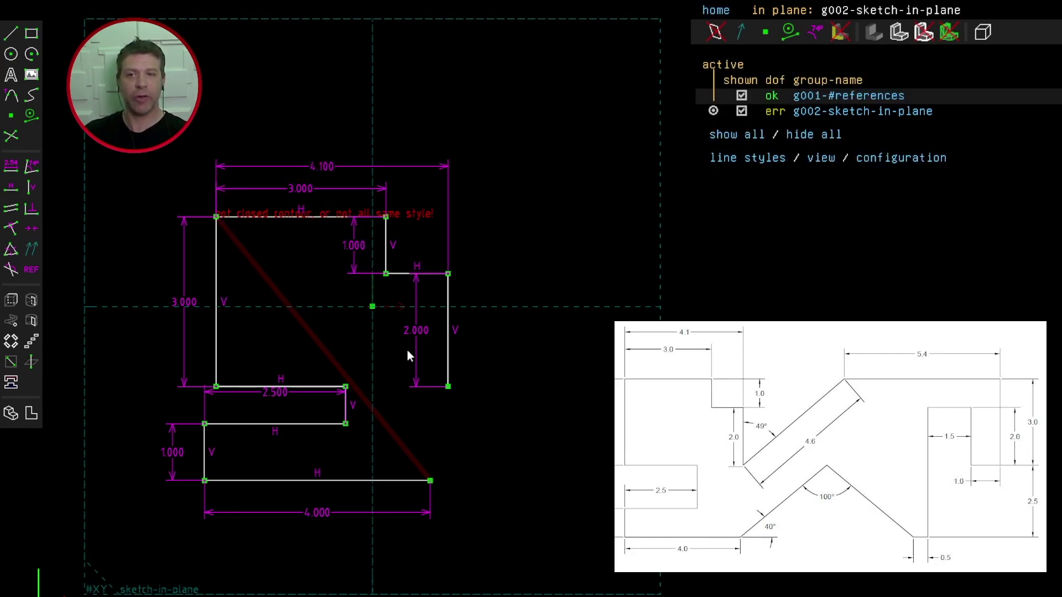
{"action": "left_click_drag", "start_coordinate": [411, 333], "coordinate": [469, 331]}
{"action": "left_click_drag", "start_coordinate": [233, 392], "coordinate": [233, 402]}
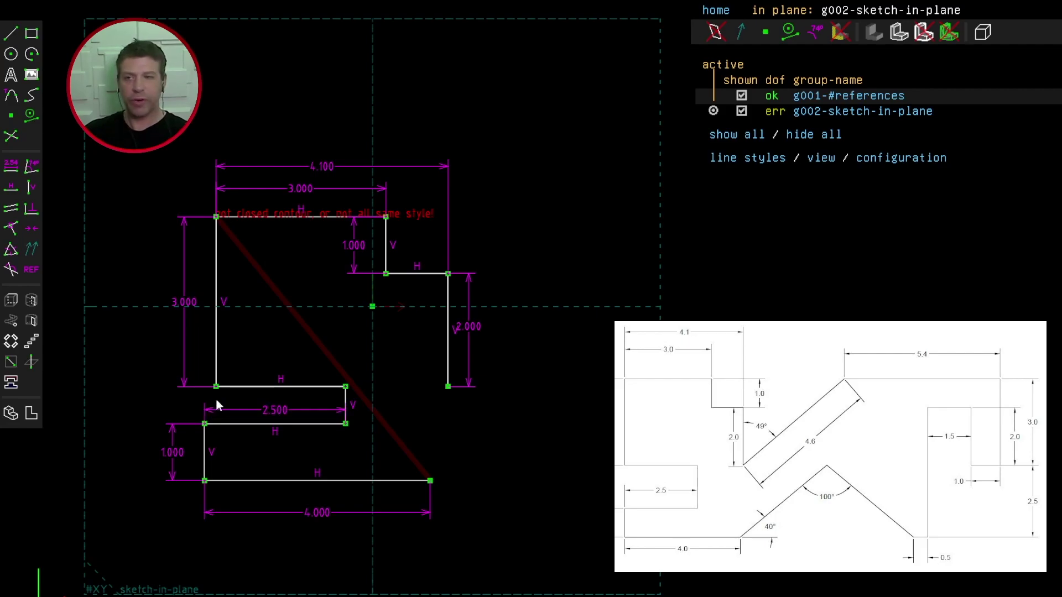
Make the upper and lower middle ledges equal in length.
{"action": "left_click", "coordinate": [233, 387]}
{"action": "left_click", "coordinate": [250, 423]}
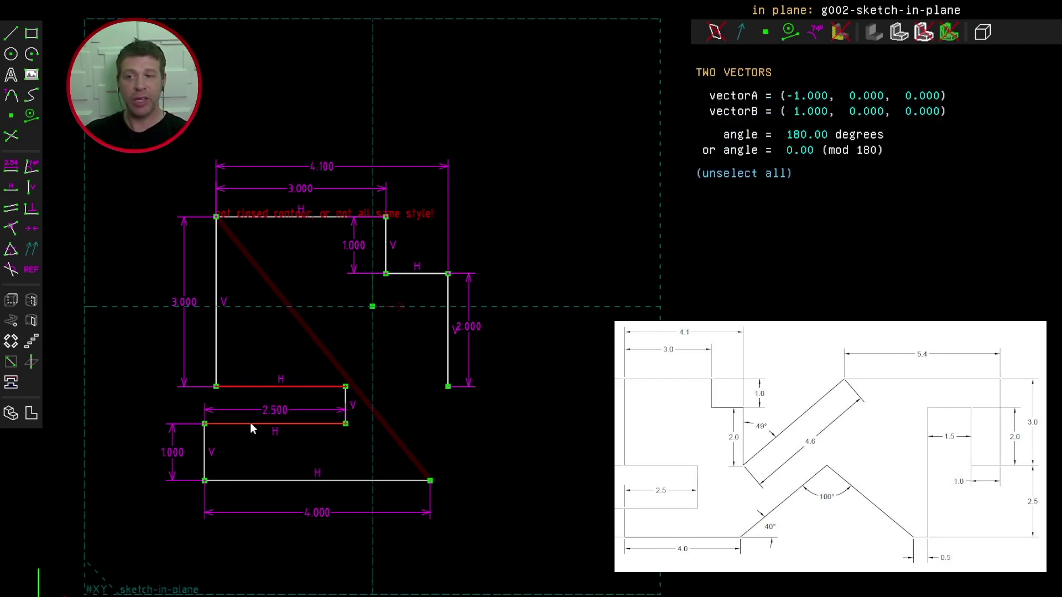
{"action": "left_click", "coordinate": [10, 251]}
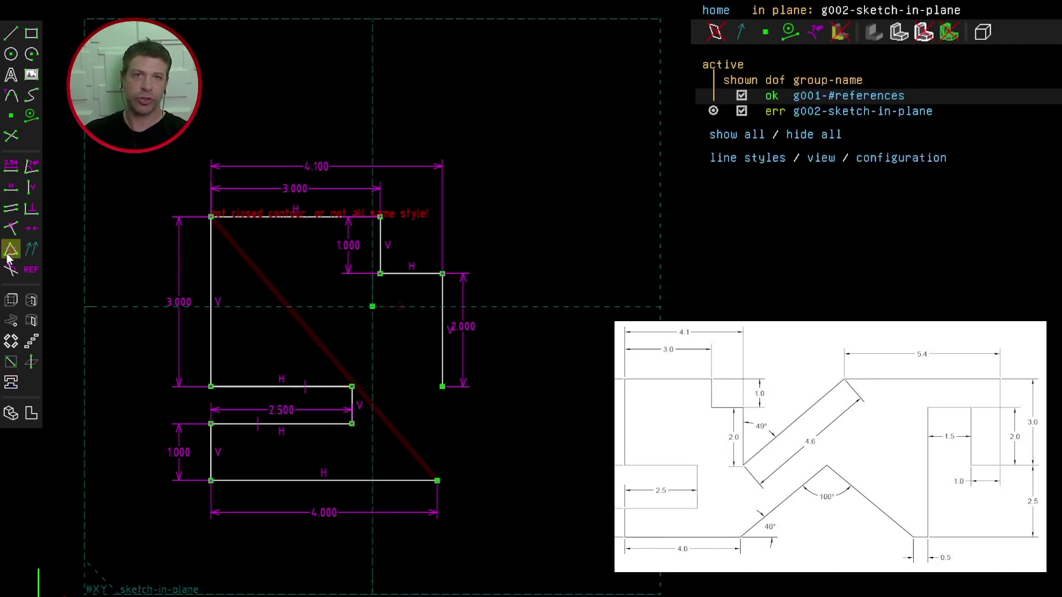
Space the two ledges 1.5 inches apart, then move the sketch up and left.
{"action": "left_click", "coordinate": [211, 424]}
{"action": "left_click", "coordinate": [211, 386]}
{"action": "left_click", "coordinate": [11, 166]}
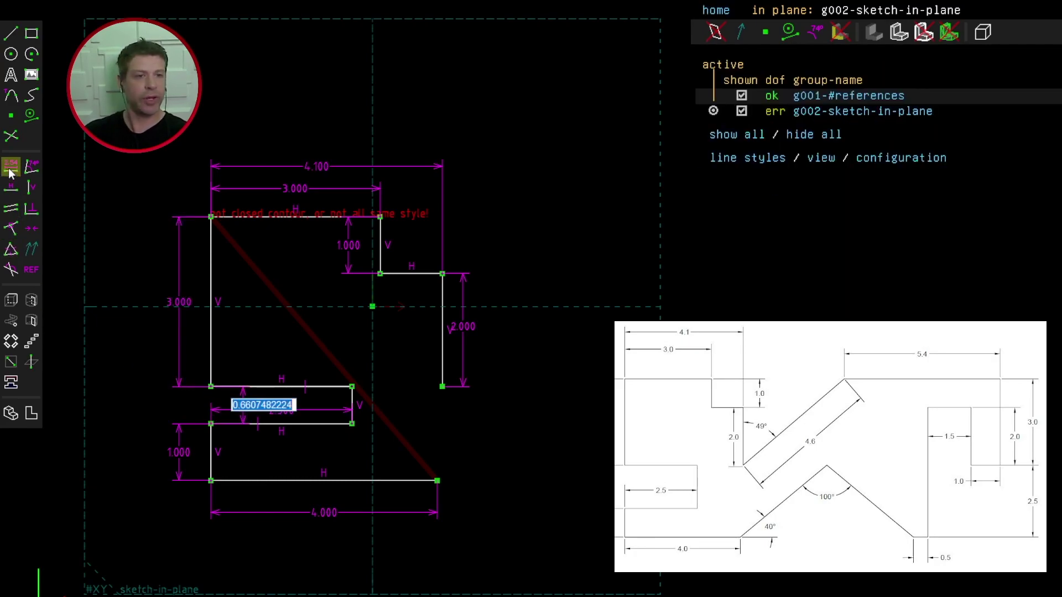
{"action": "type", "text": "1.5"}
{"action": "key", "text": "Return"}
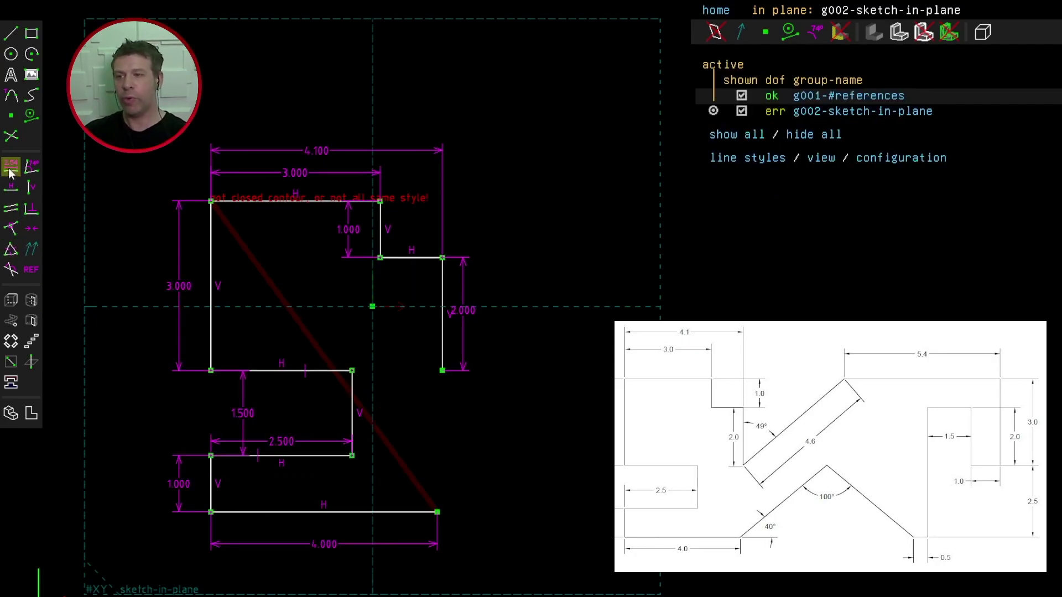
{"action": "left_click_drag", "start_coordinate": [257, 425], "coordinate": [177, 417]}
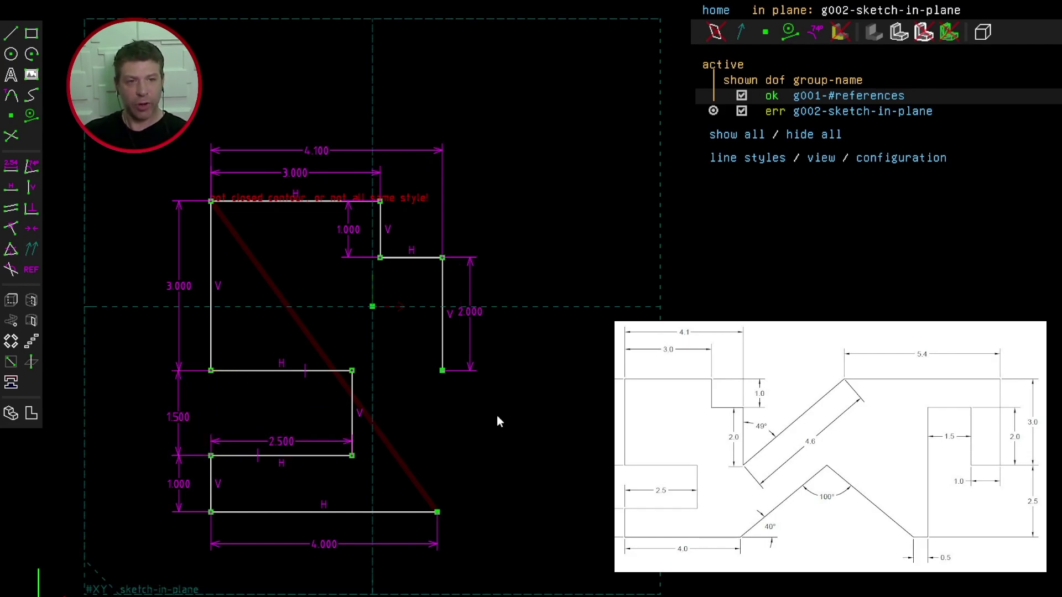
{"action": "mouse_move", "coordinate": [442, 370]}
{"action": "left_mouse_down"}
{"action": "mouse_move", "coordinate": [396, 339]}
{"action": "mouse_move", "coordinate": [334, 340]}
{"action": "left_mouse_up"}
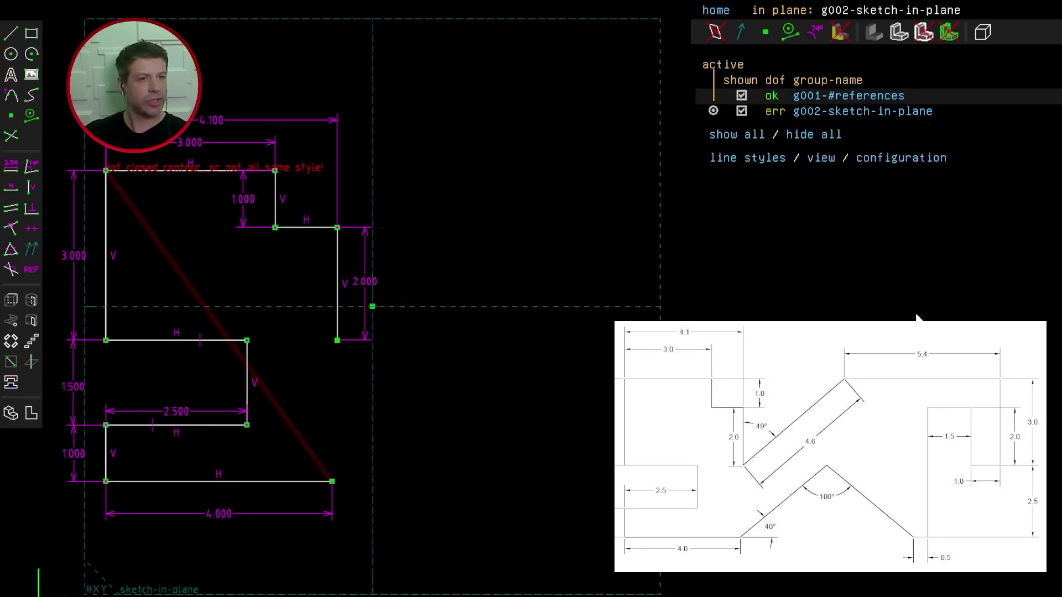
Draw a slanted edge from the 2.000 edge's lower end, then a horizontal top and vertical right edge.
{"action": "left_click", "coordinate": [11, 34]}
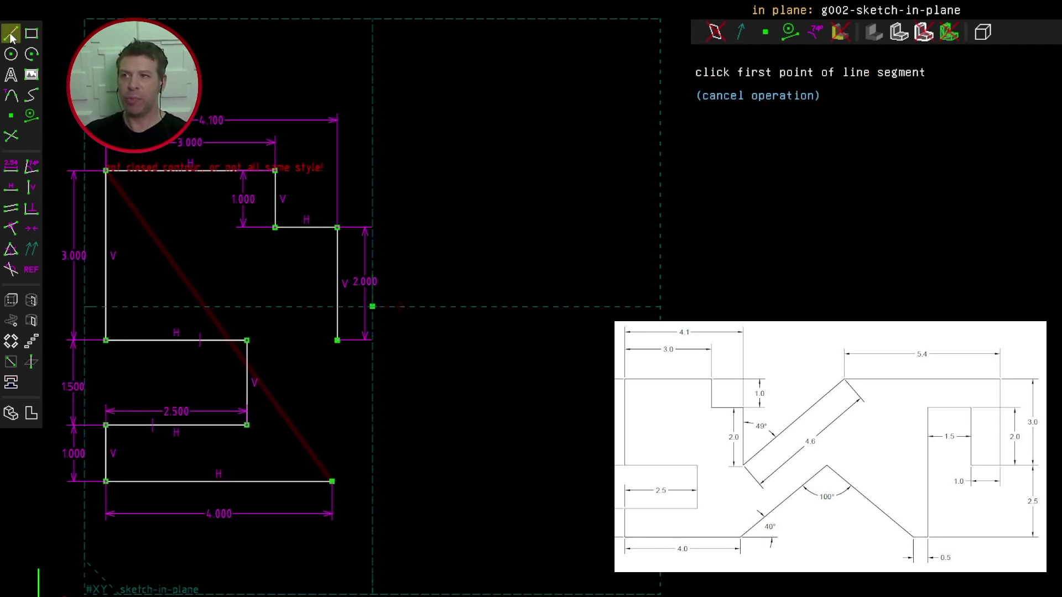
{"action": "left_click", "coordinate": [338, 340]}
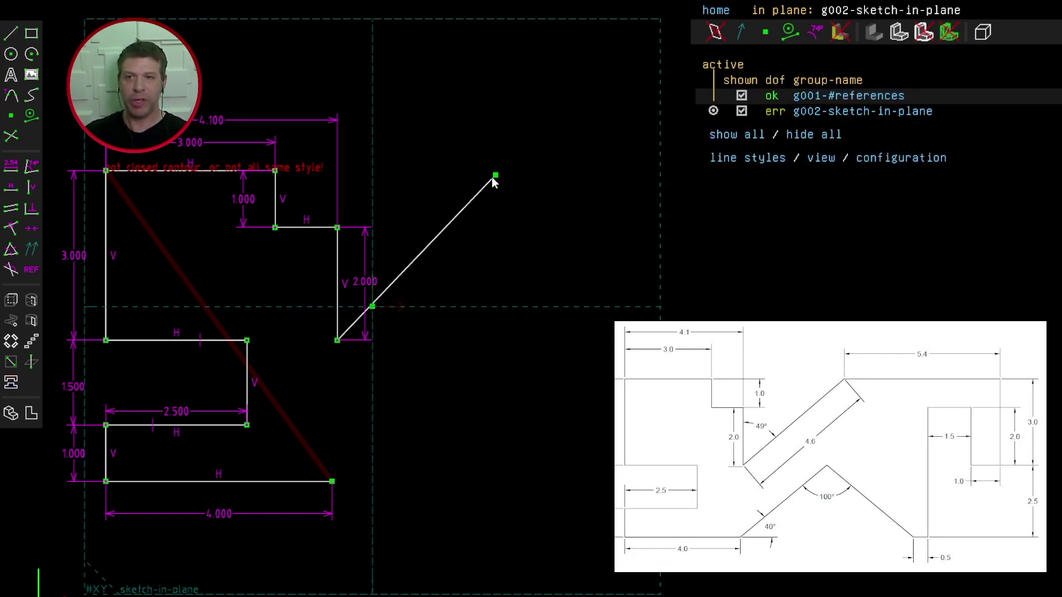
{"action": "left_click", "coordinate": [11, 34]}
{"action": "left_click", "coordinate": [493, 175]}
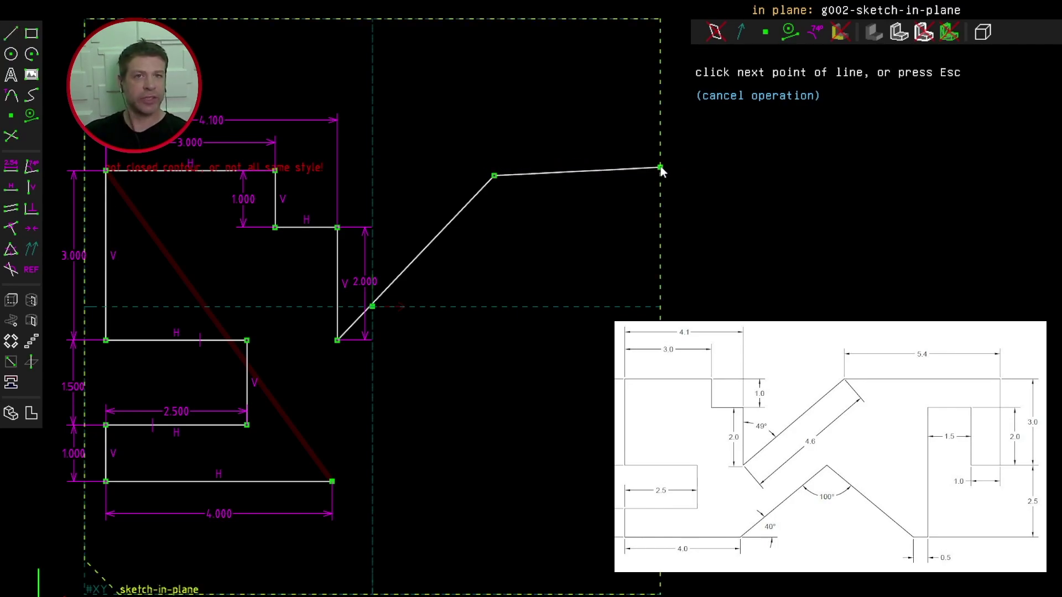
{"action": "left_click", "coordinate": [677, 175]}
{"action": "left_click", "coordinate": [677, 329]}
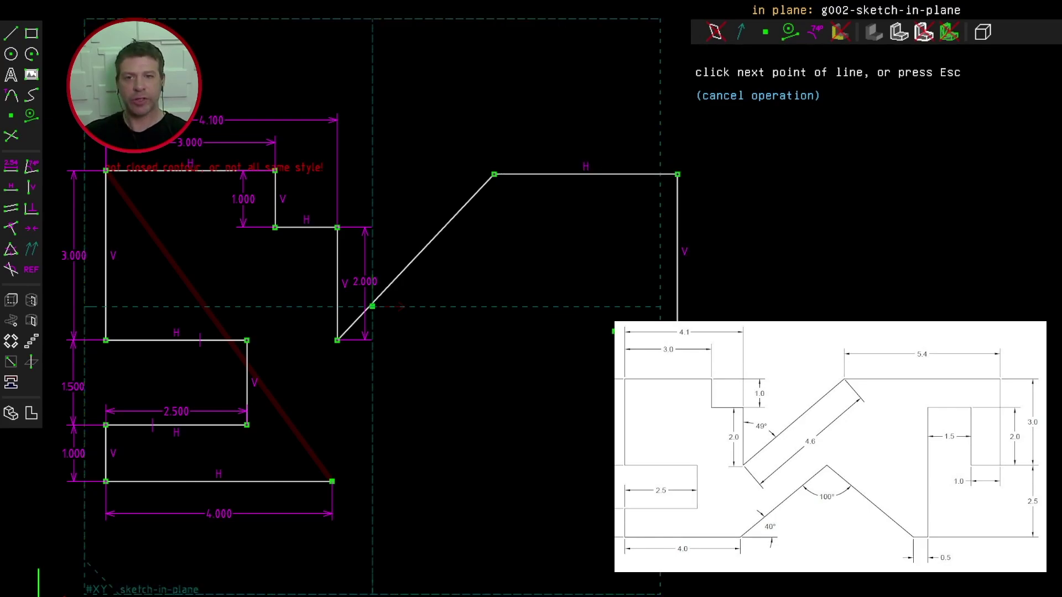
{"action": "left_click", "coordinate": [612, 329]}
{"action": "key", "text": "Escape"}
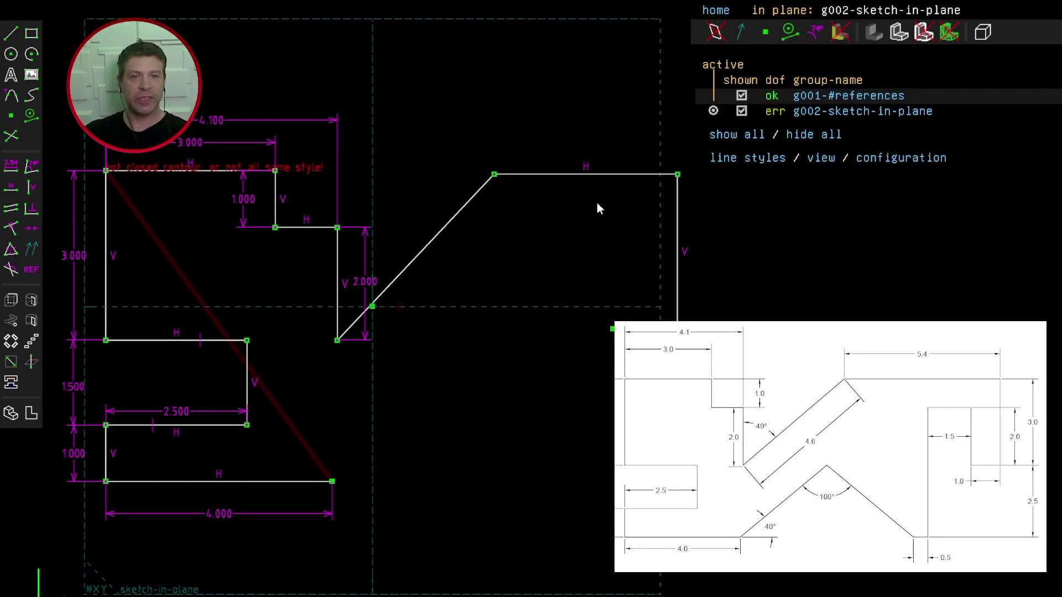
Dimension the top edge to 5.4 and the right edge to 3.
{"action": "left_click", "coordinate": [561, 175]}
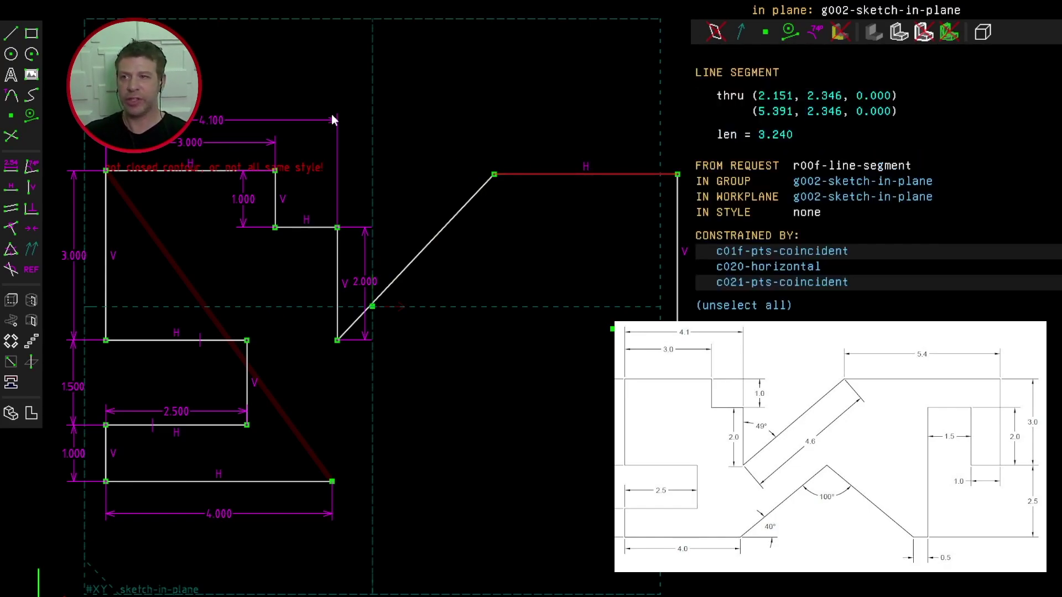
{"action": "left_click", "coordinate": [12, 168]}
{"action": "type", "text": "5.4"}
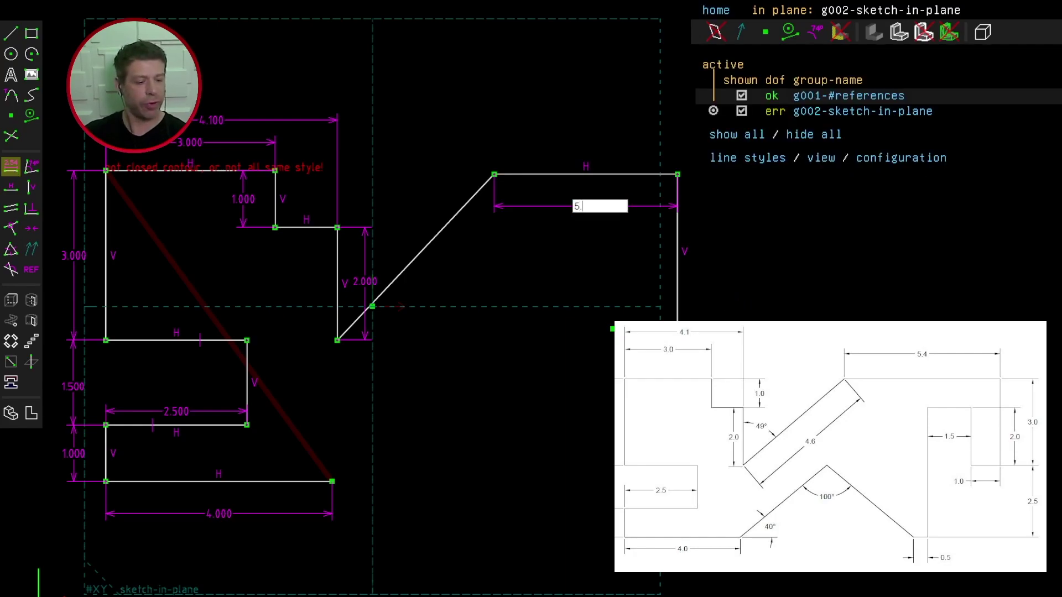
{"action": "key", "text": "Return"}
{"action": "middle_click_drag", "start_coordinate": [745, 278], "coordinate": [668, 260]}
{"action": "left_click", "coordinate": [664, 260]}
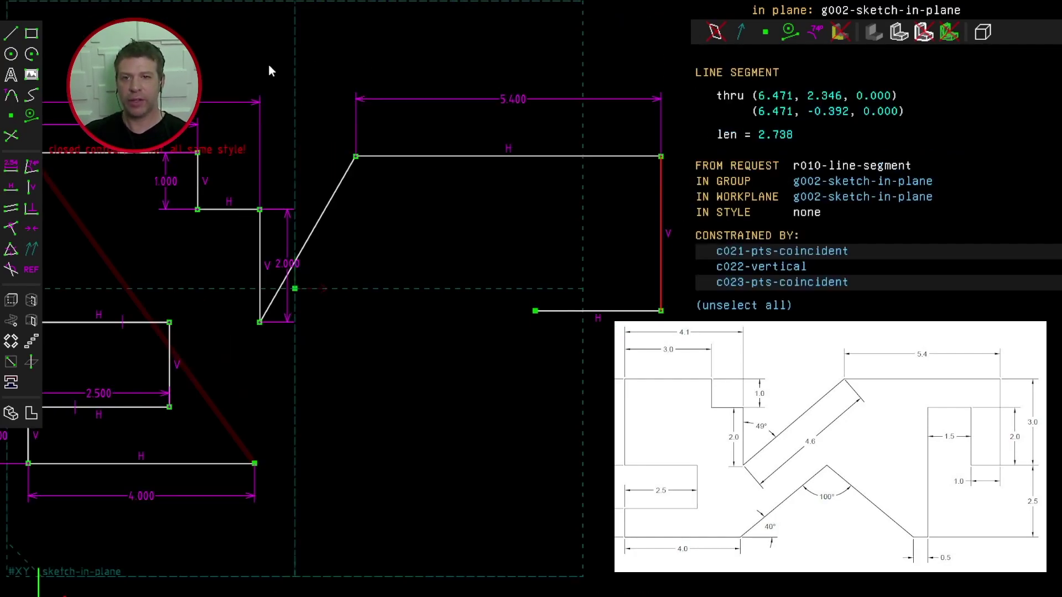
{"action": "left_click", "coordinate": [11, 168]}
{"action": "type", "text": "3"}
{"action": "key", "text": "Return"}
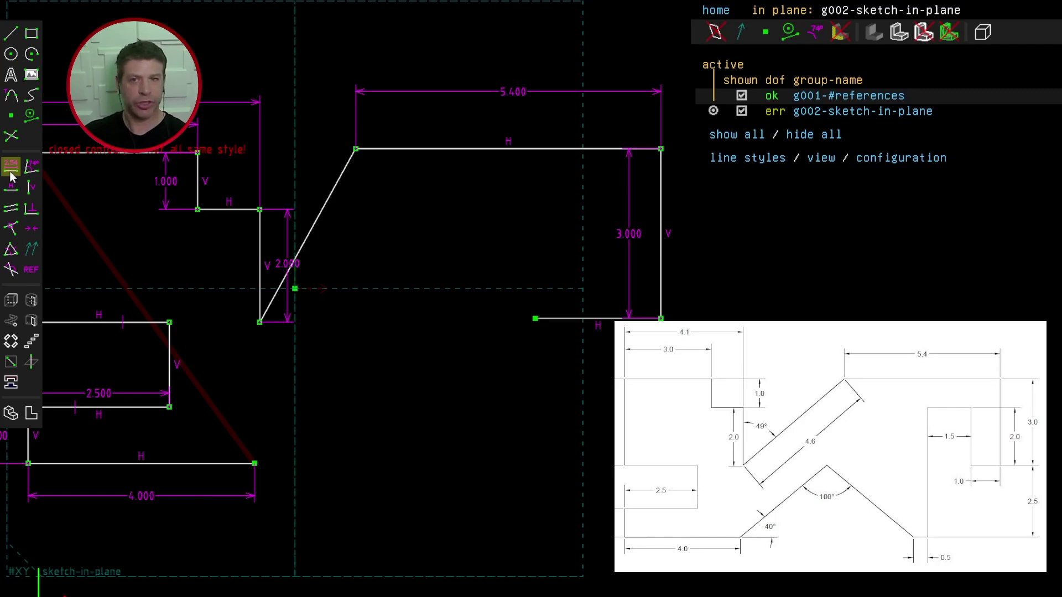
Set a 49° angle between the 2.000 edge and the slanted edge, then start a line at the right edge's end.
{"action": "left_click", "coordinate": [258, 240]}
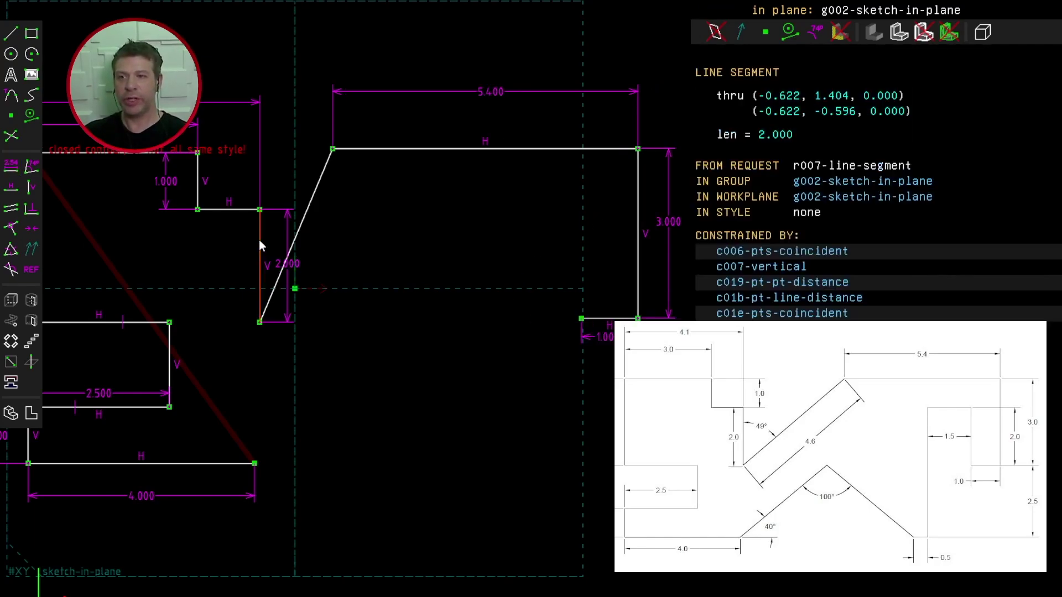
{"action": "left_click", "coordinate": [293, 244]}
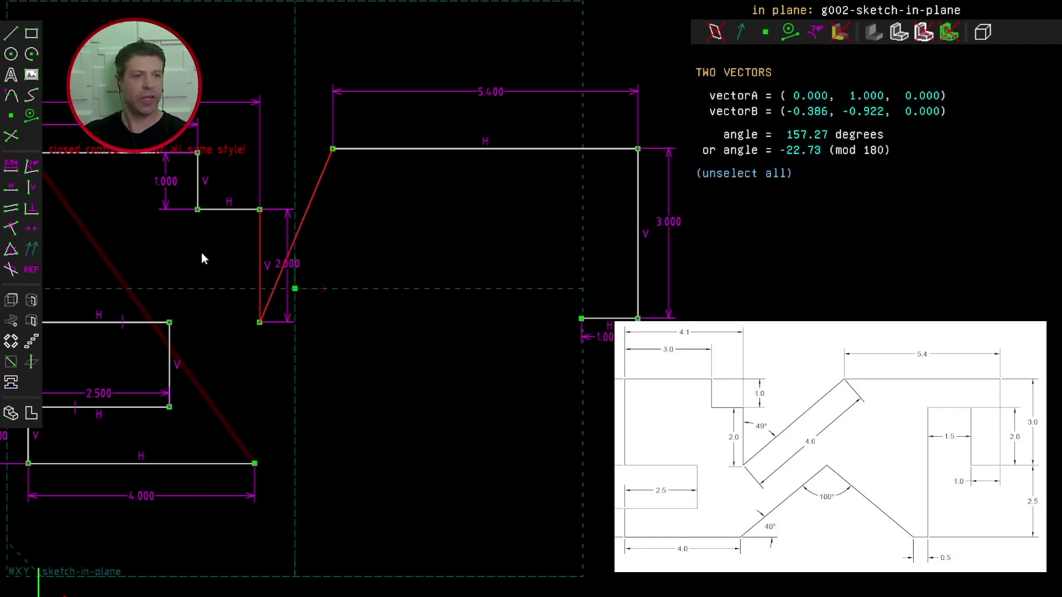
{"action": "left_click", "coordinate": [31, 167]}
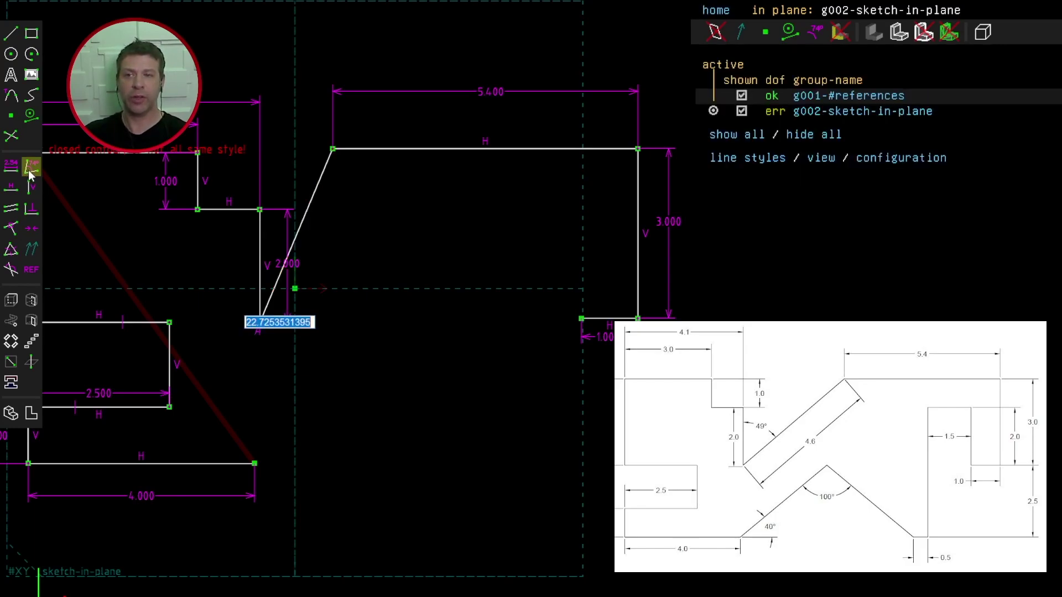
{"action": "type", "text": "49"}
{"action": "key", "text": "Return"}
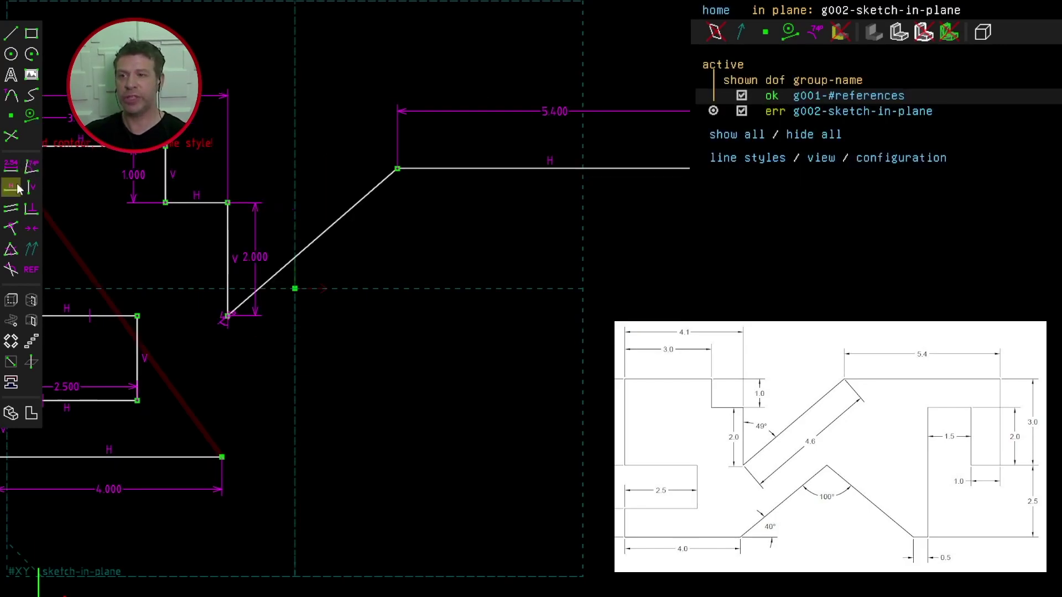
{"action": "left_click_drag", "start_coordinate": [222, 326], "coordinate": [251, 295]}
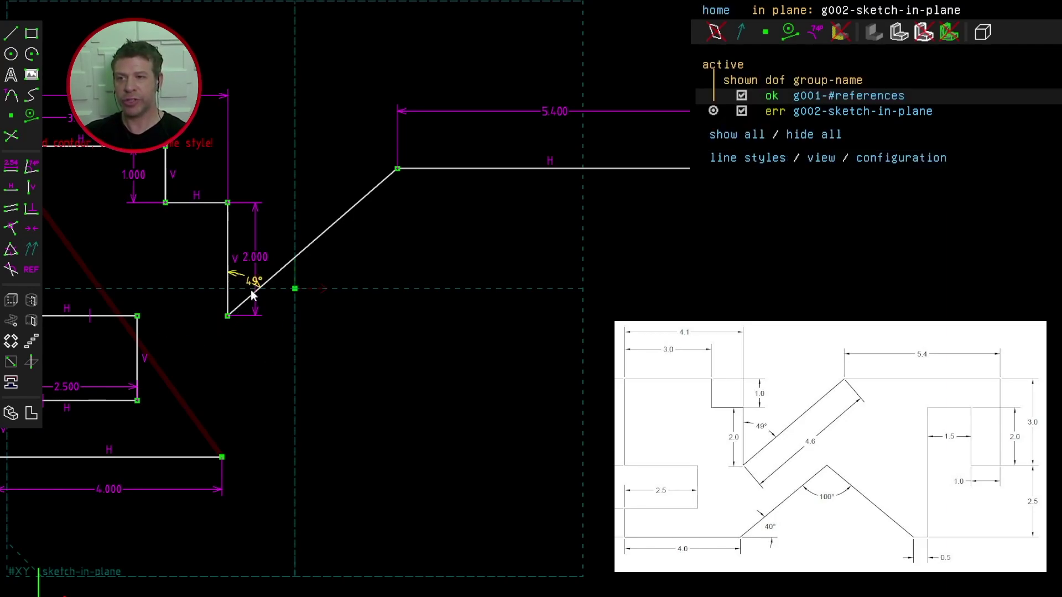
{"action": "left_click_drag", "start_coordinate": [267, 260], "coordinate": [268, 241]}
{"action": "key", "text": "s"}
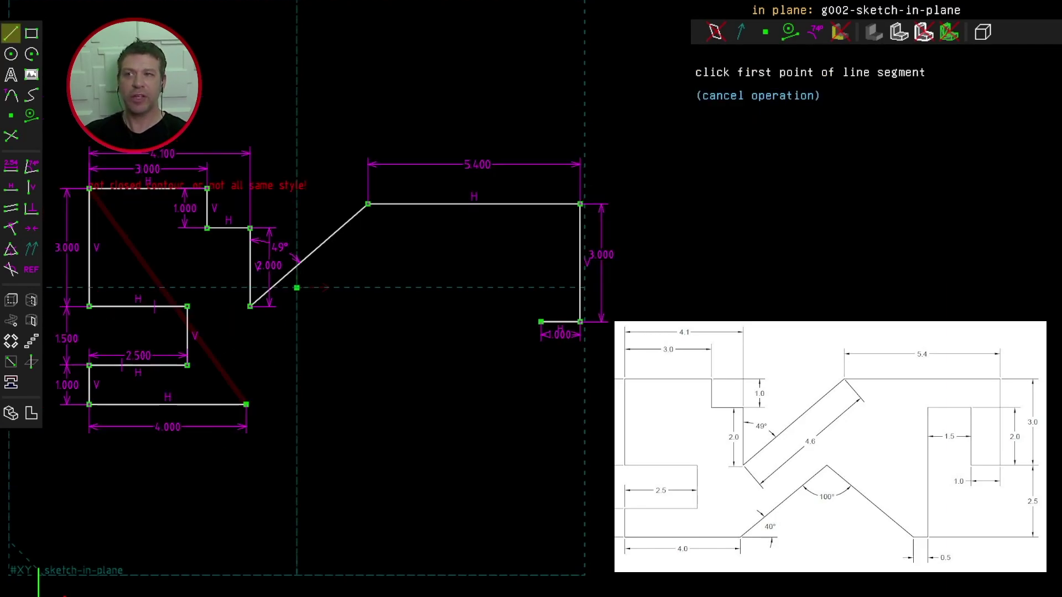
{"action": "left_click", "coordinate": [540, 321]}
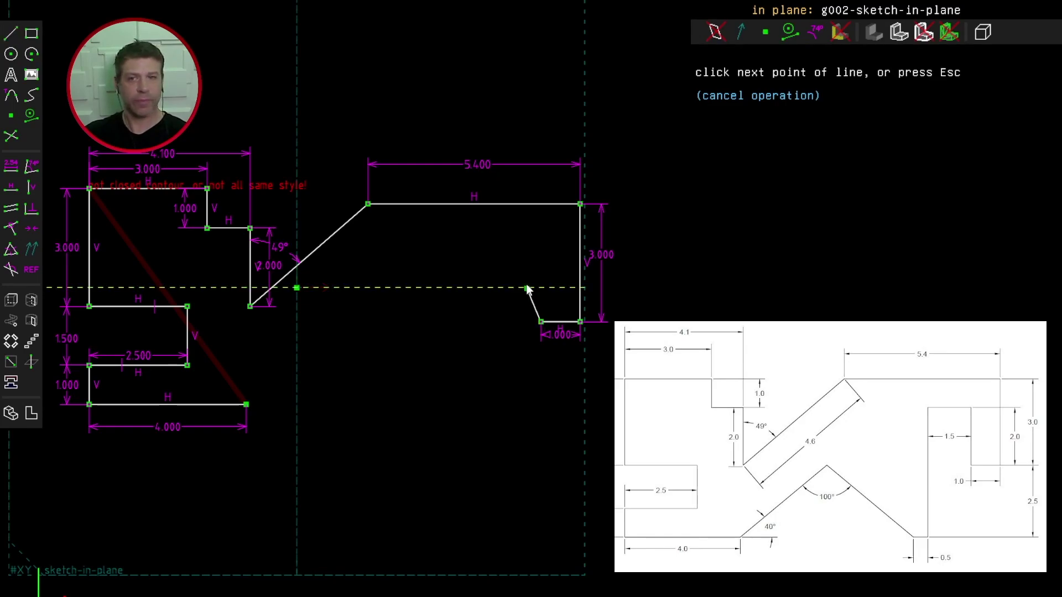
Draw the slot and V-notch edges, closing the outline at the 4.000 edge's end.
{"action": "left_click", "coordinate": [539, 246]}
{"action": "left_click", "coordinate": [448, 242]}
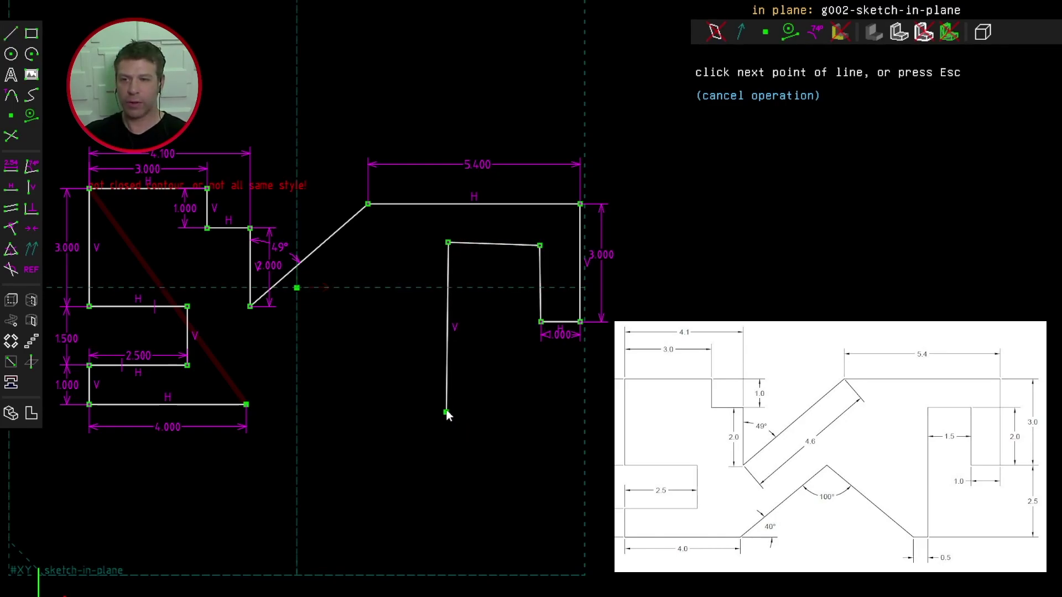
{"action": "left_click", "coordinate": [446, 413]}
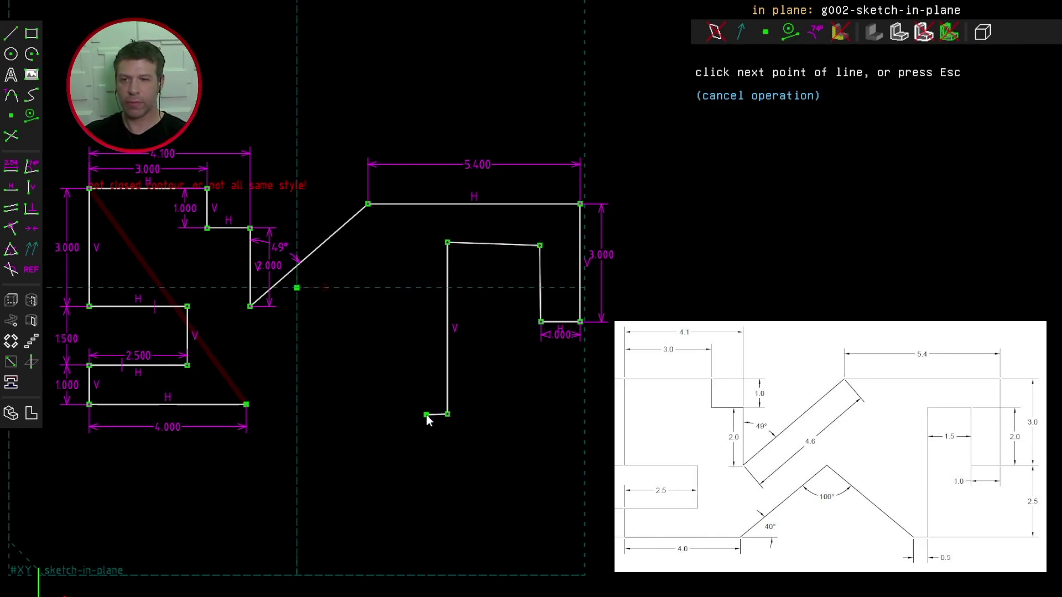
{"action": "left_click", "coordinate": [427, 414]}
{"action": "left_click", "coordinate": [349, 333]}
{"action": "left_click", "coordinate": [246, 404]}
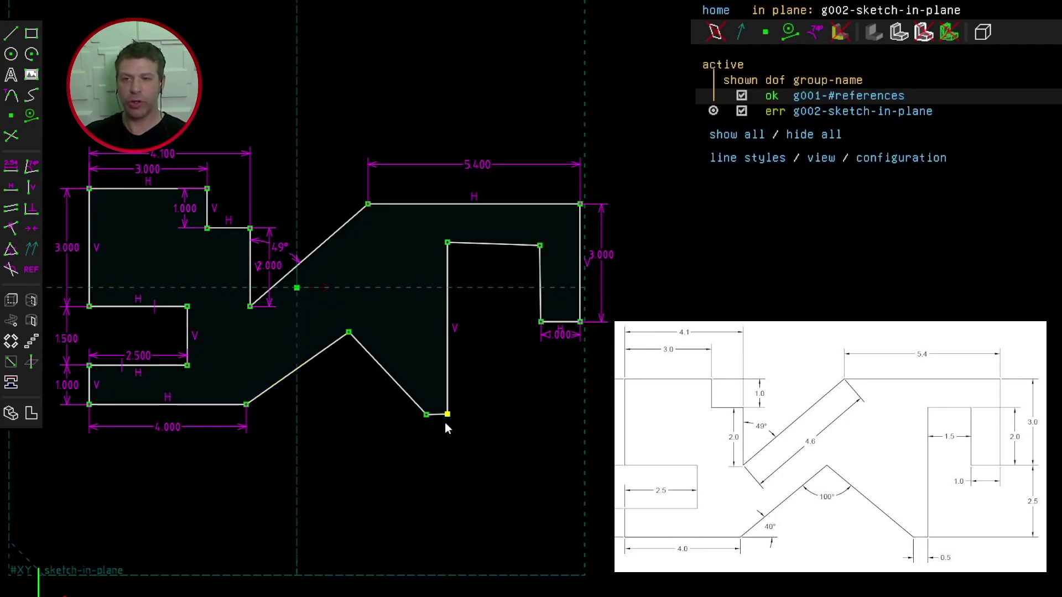
Make the slot top and bottom flat horizontal and set the slot top to 1.5.
{"action": "left_click", "coordinate": [494, 245]}
{"action": "left_click", "coordinate": [11, 187]}
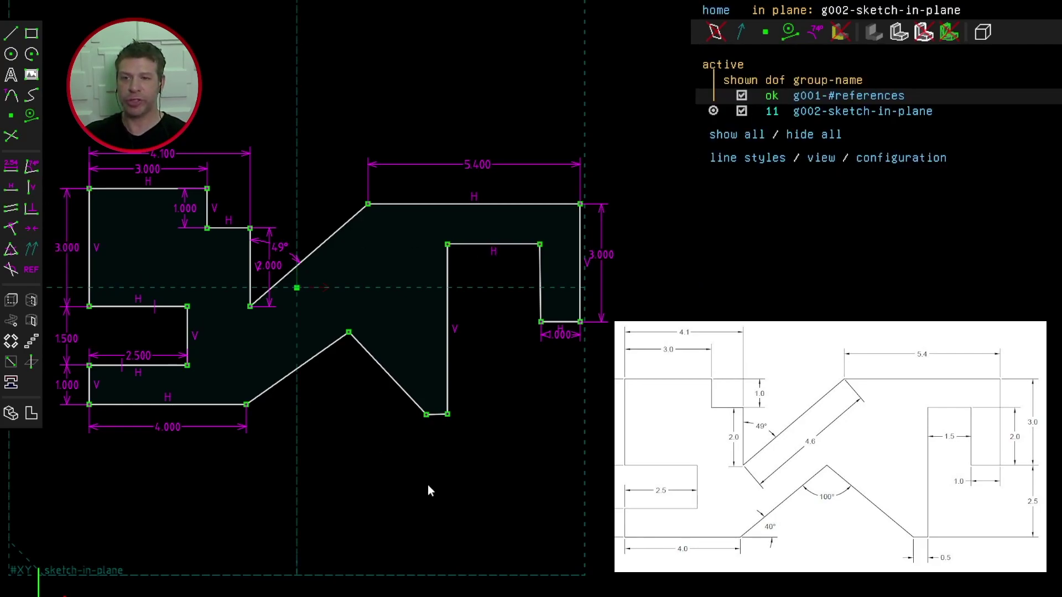
{"action": "left_click", "coordinate": [437, 414]}
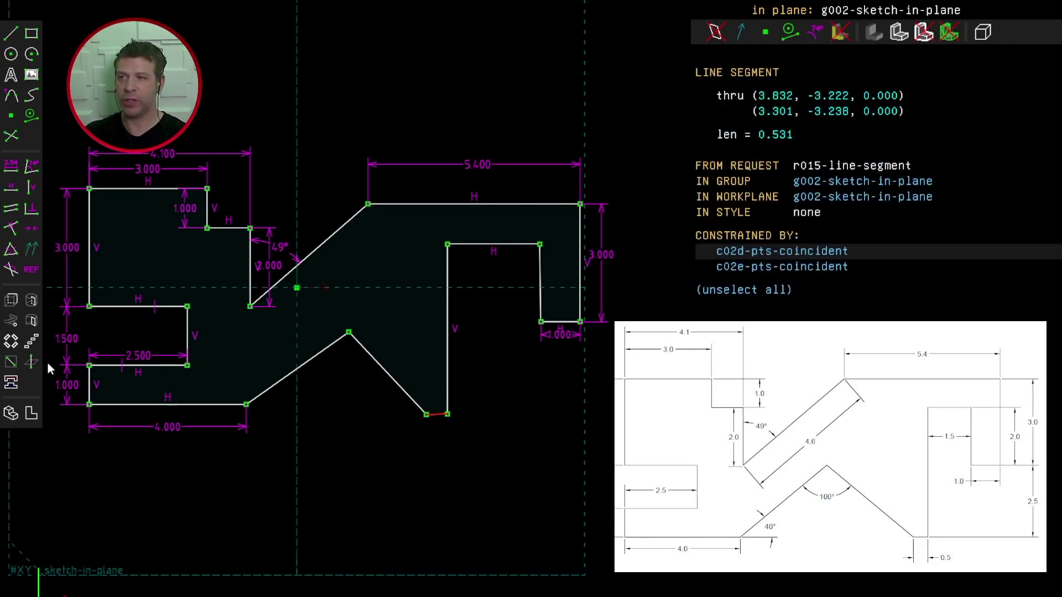
{"action": "left_click", "coordinate": [10, 187]}
{"action": "left_click", "coordinate": [471, 245]}
{"action": "left_click", "coordinate": [10, 166]}
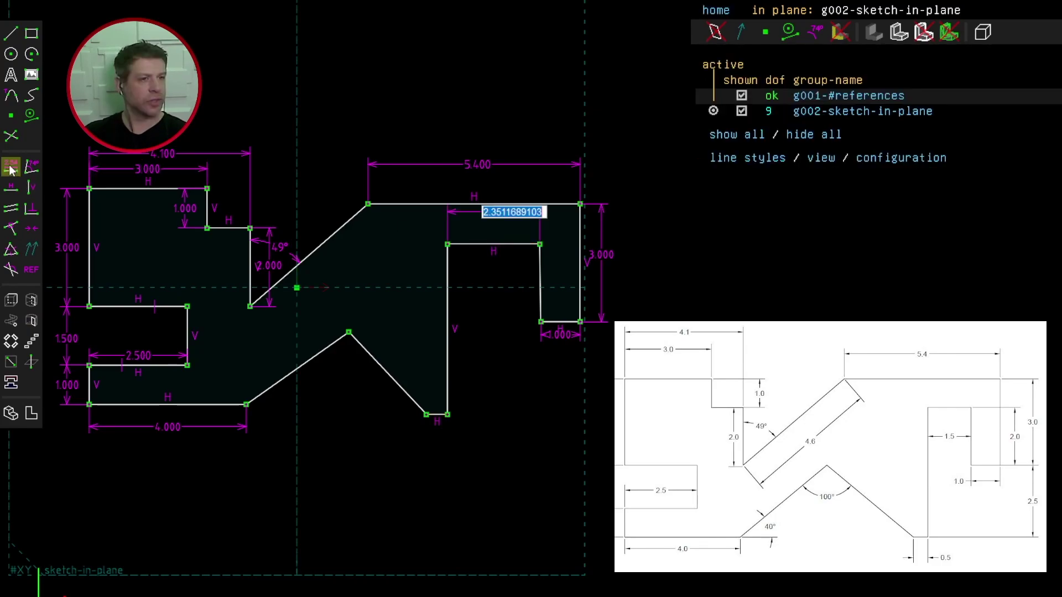
{"action": "type", "text": "1.5"}
{"action": "key", "text": "Return"}
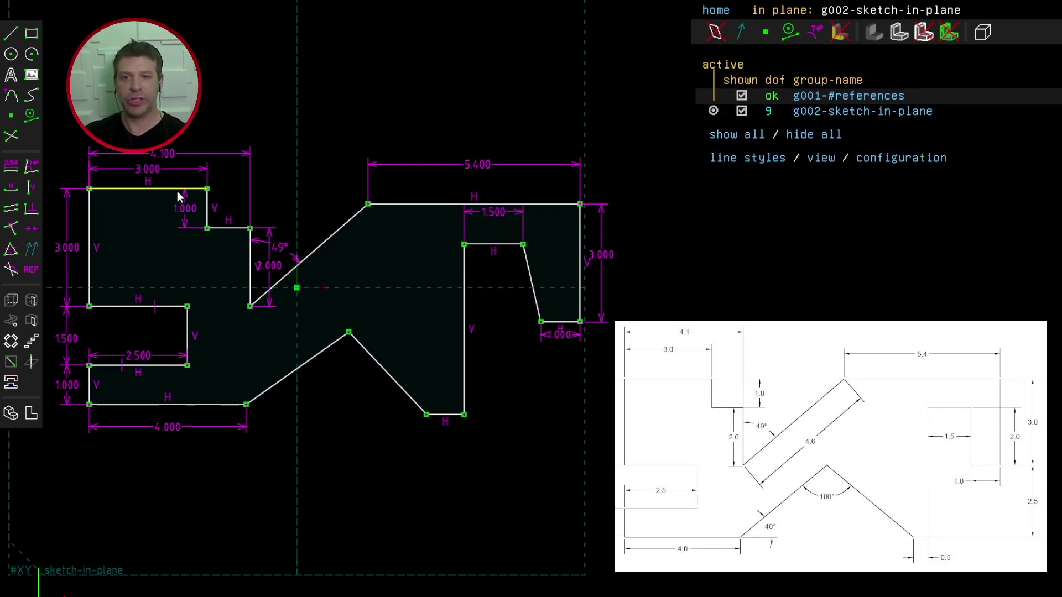
Make the slot's right side vertical and set the bottom flat to 0.5.
{"action": "left_click", "coordinate": [530, 270]}
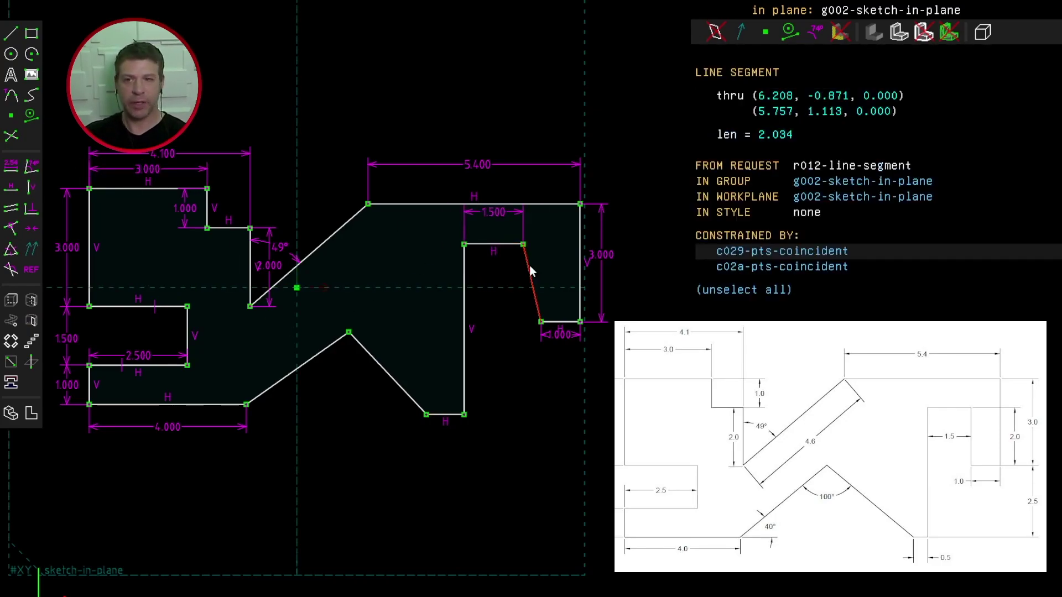
{"action": "left_click", "coordinate": [32, 188]}
{"action": "left_click", "coordinate": [460, 415]}
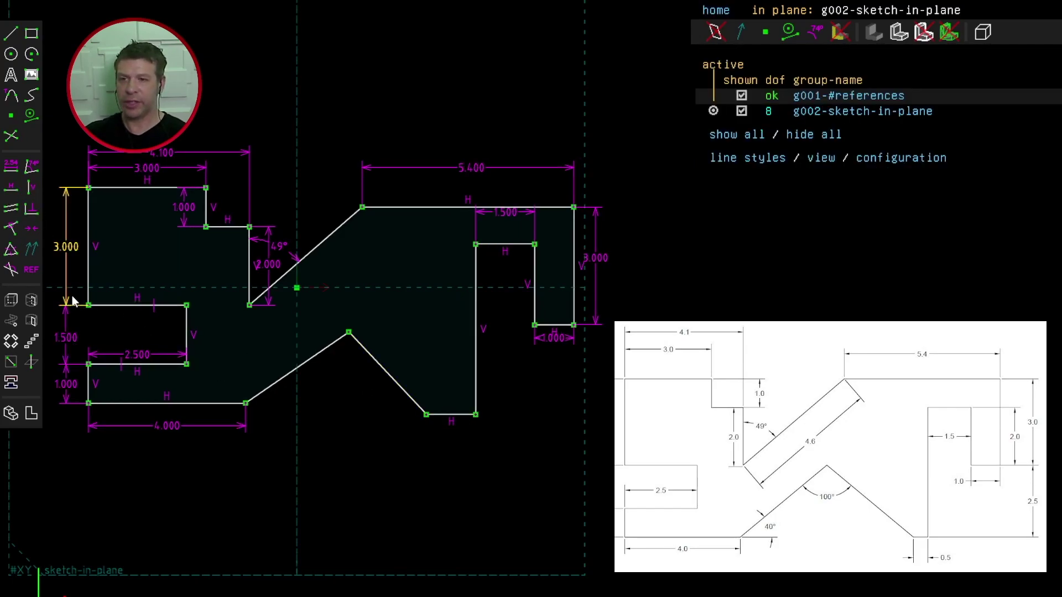
{"action": "left_click", "coordinate": [10, 169]}
{"action": "type", "text": "0.5"}
{"action": "key", "text": "Return"}
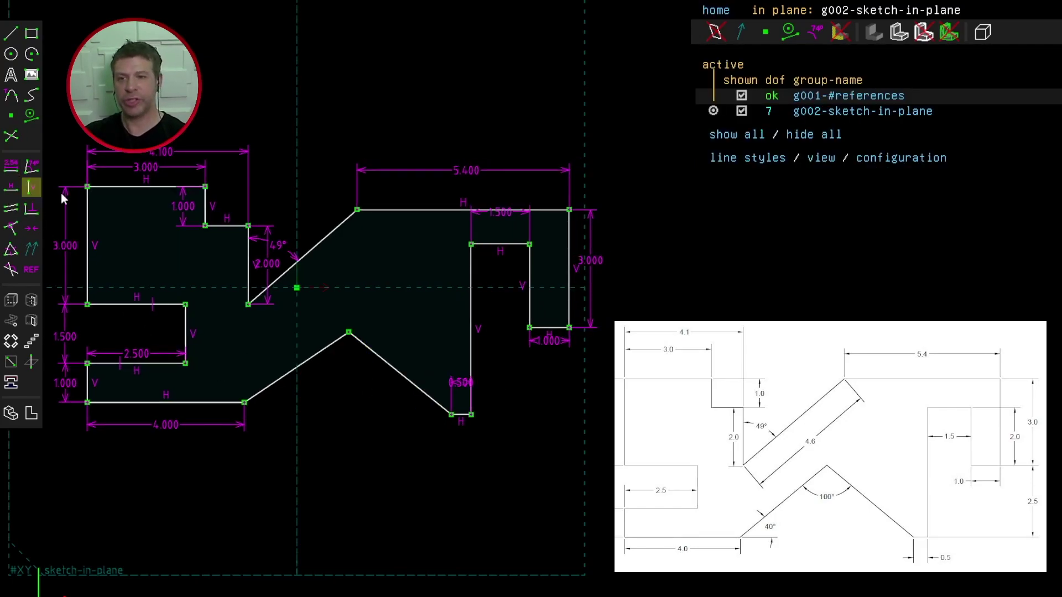
{"action": "right_click_drag", "start_coordinate": [469, 416], "coordinate": [322, 443]}
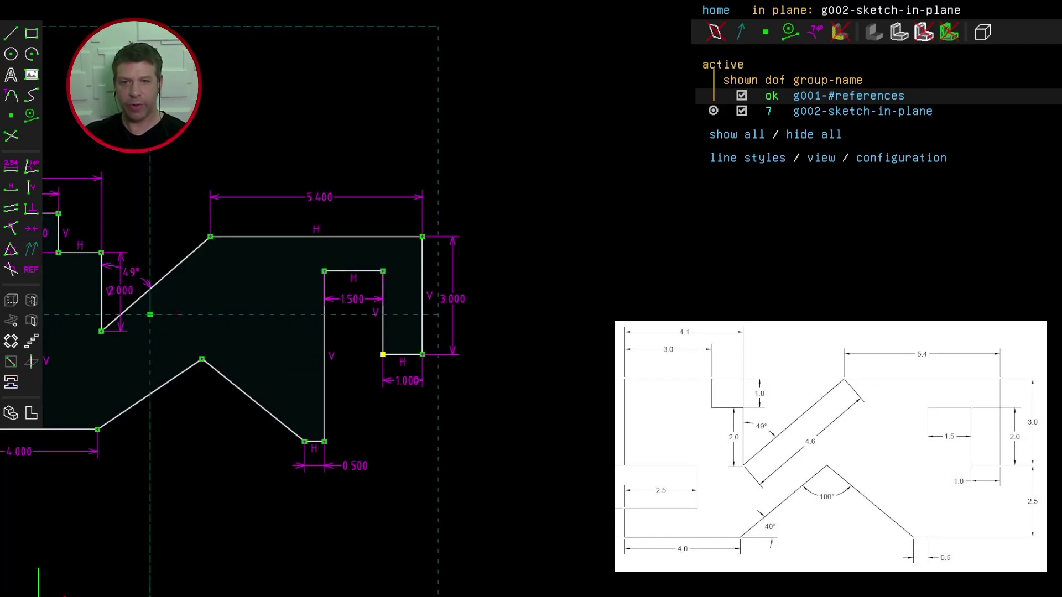
Set a 2.5 distance from the slot's lower-left corner to the short bottom edge.
{"action": "left_click", "coordinate": [383, 354]}
{"action": "scroll", "coordinate": [317, 446], "scroll_direction": "up", "scroll_amount": 4}
{"action": "left_click", "coordinate": [303, 434]}
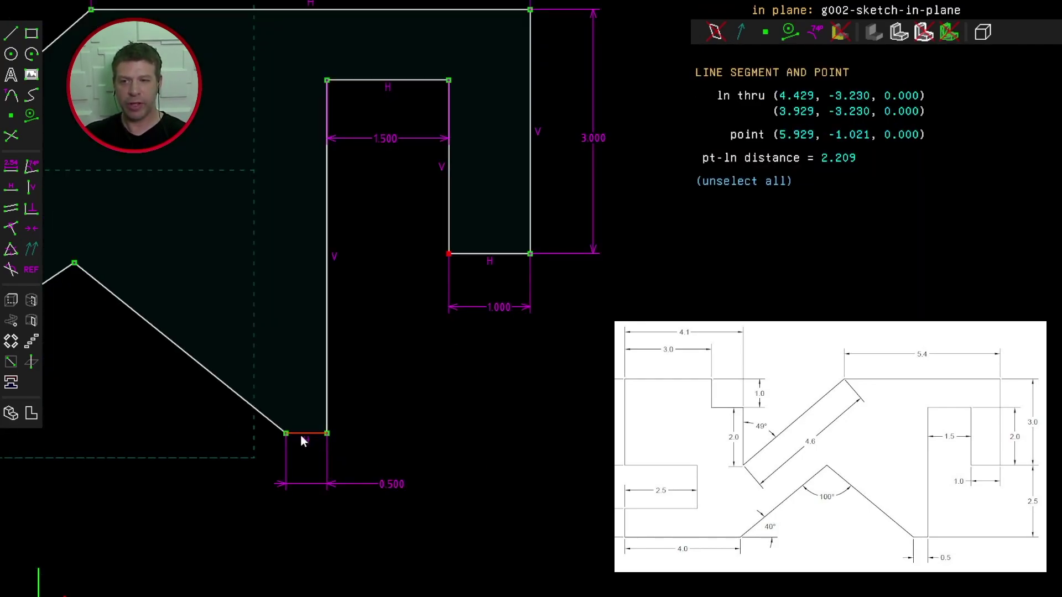
{"action": "scroll", "coordinate": [311, 440], "scroll_direction": "down", "scroll_amount": 3}
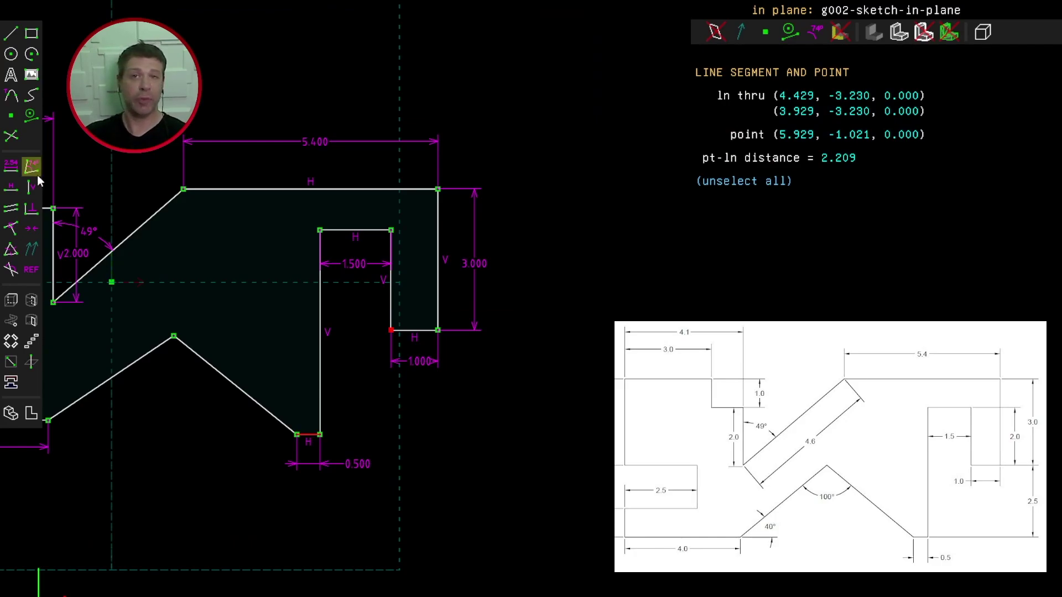
{"action": "left_click", "coordinate": [10, 166]}
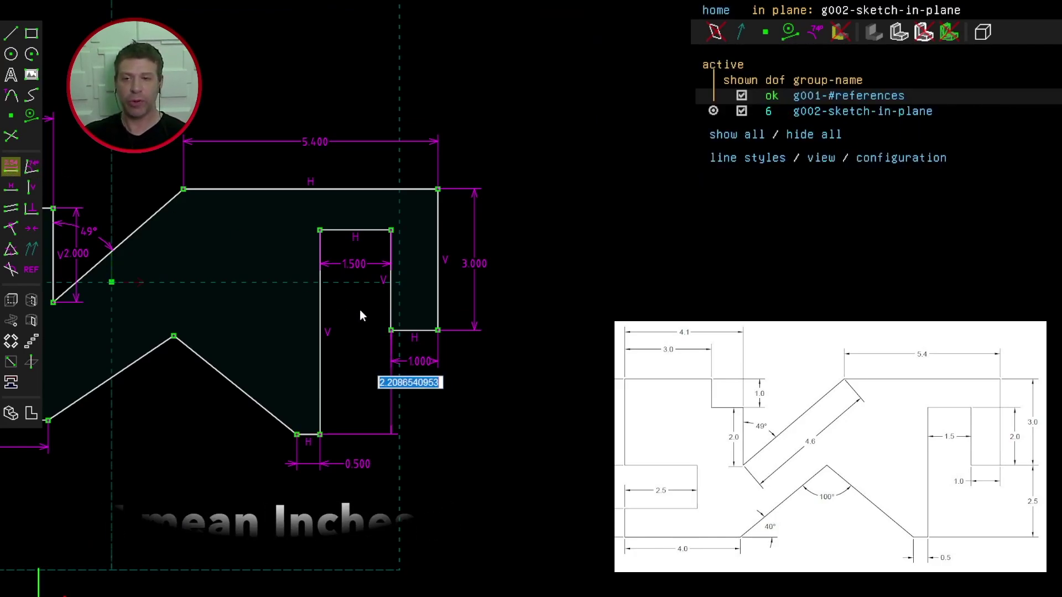
{"action": "type", "text": "2.5"}
{"action": "key", "text": "Return"}
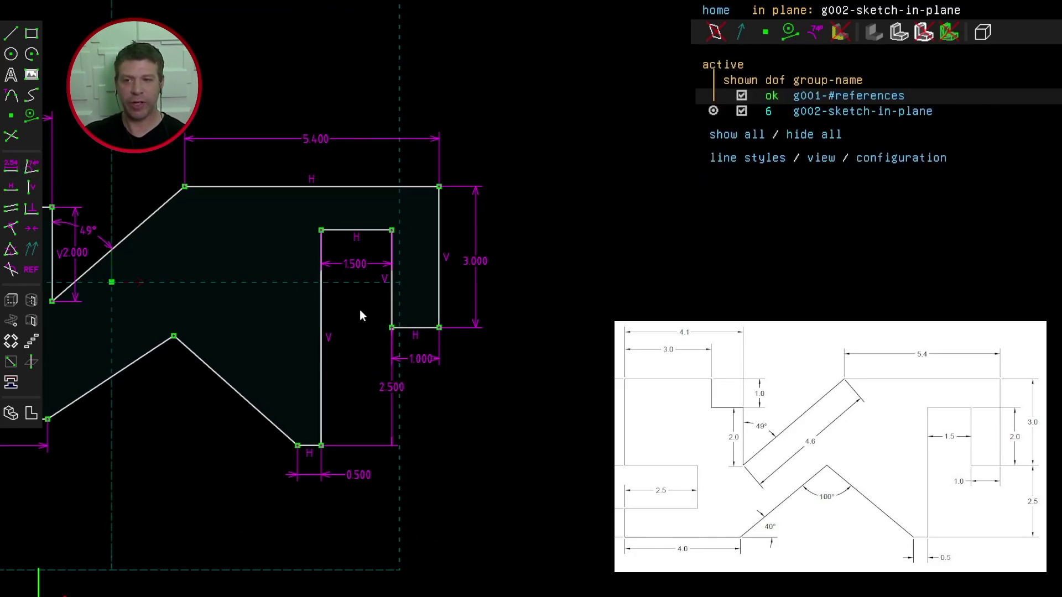
{"action": "mouse_move", "coordinate": [373, 258]}
{"action": "left_mouse_down"}
{"action": "mouse_move", "coordinate": [360, 230]}
{"action": "mouse_move", "coordinate": [365, 242]}
{"action": "left_mouse_up"}
Select the inner notch's 2.000 right edge and fit the whole sketch in view.
{"action": "left_click", "coordinate": [385, 288]}
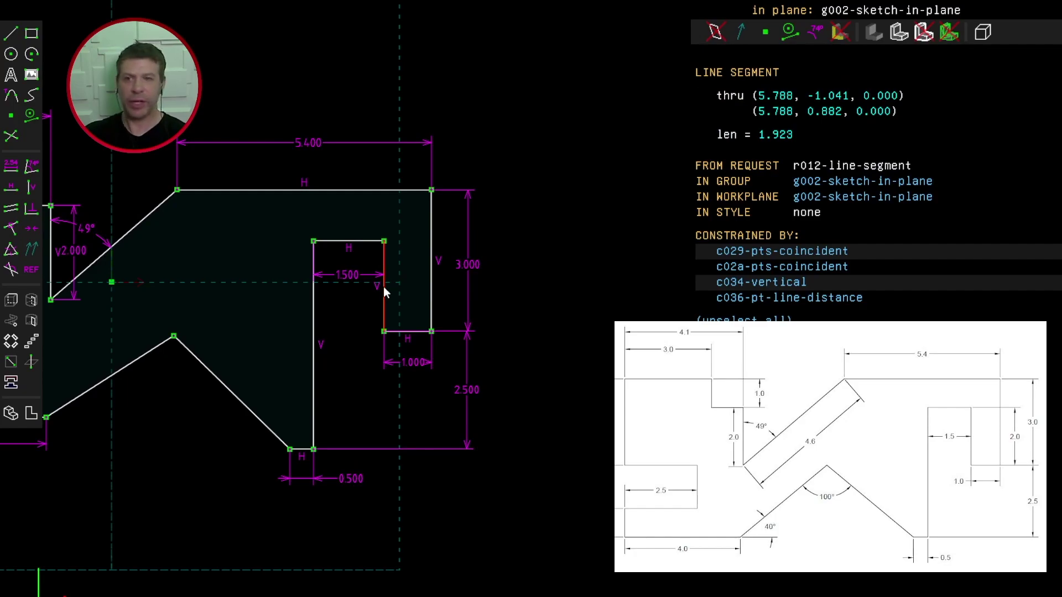
{"action": "key", "text": "Escape"}
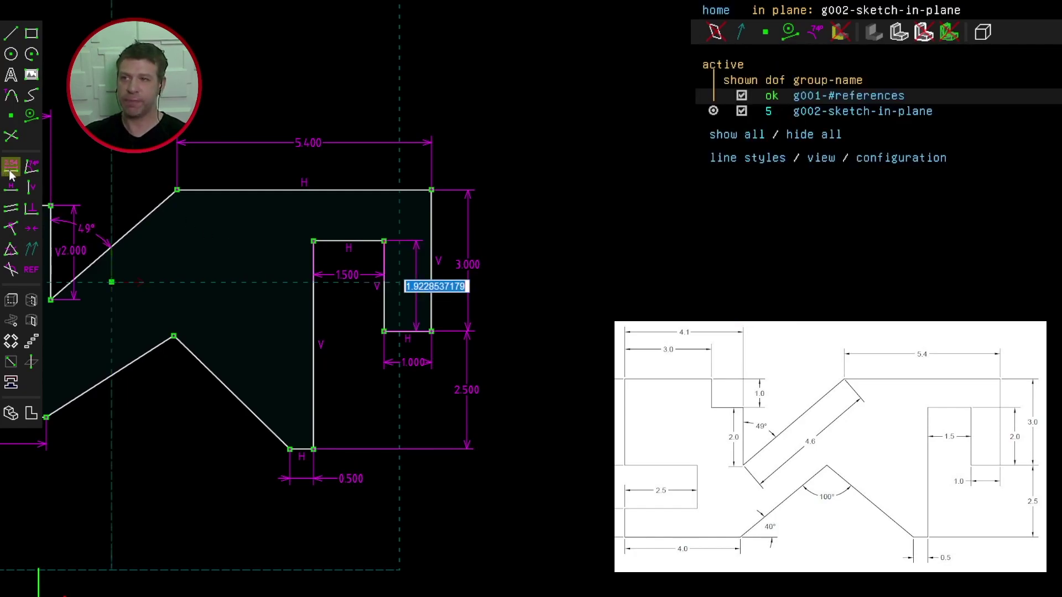
{"action": "key", "text": "f"}
{"action": "left_click", "coordinate": [11, 34]}
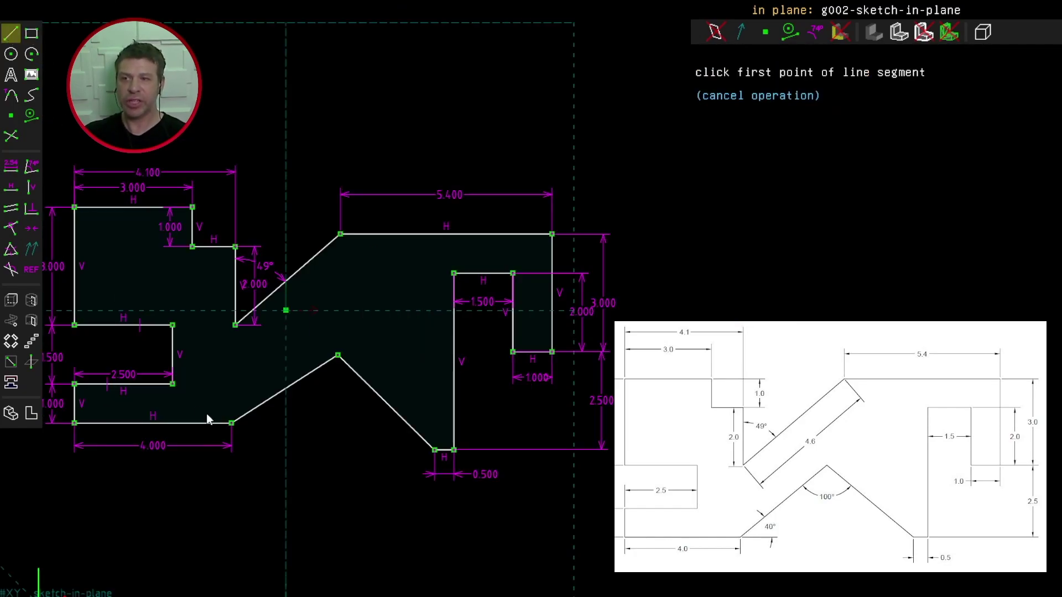
Draw a line across the V-notch base, make it construction geometry, and constrain it horizontal.
{"action": "left_click", "coordinate": [232, 423]}
{"action": "left_click", "coordinate": [435, 449]}
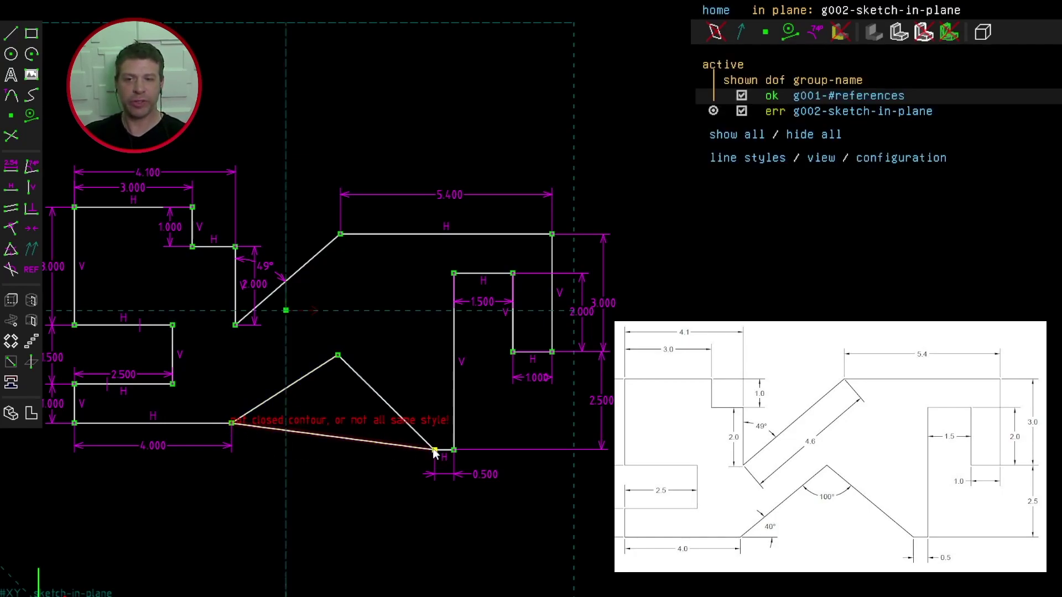
{"action": "left_click", "coordinate": [354, 441]}
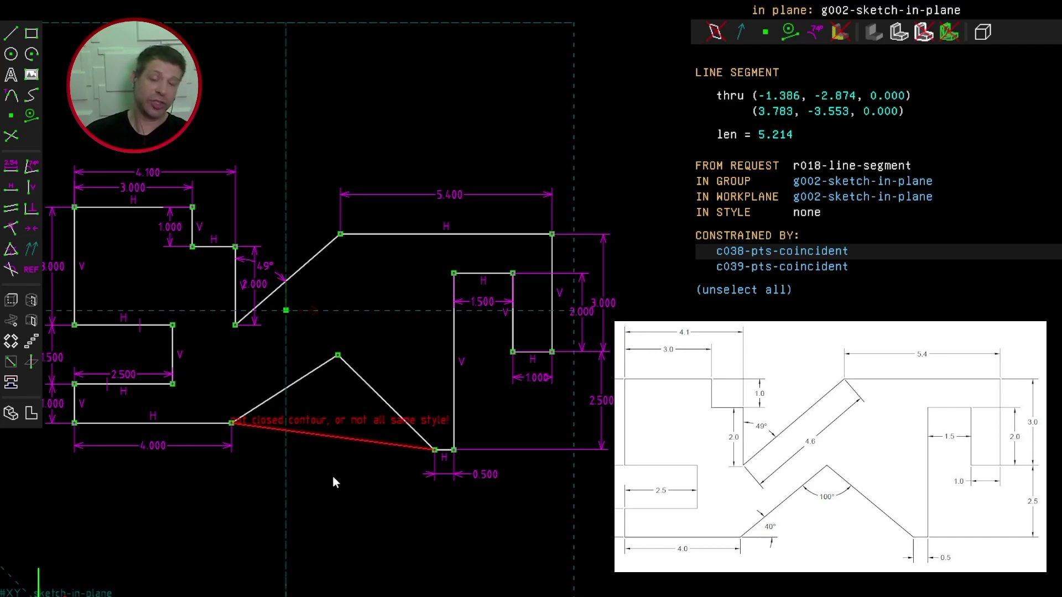
{"action": "left_click", "coordinate": [333, 499]}
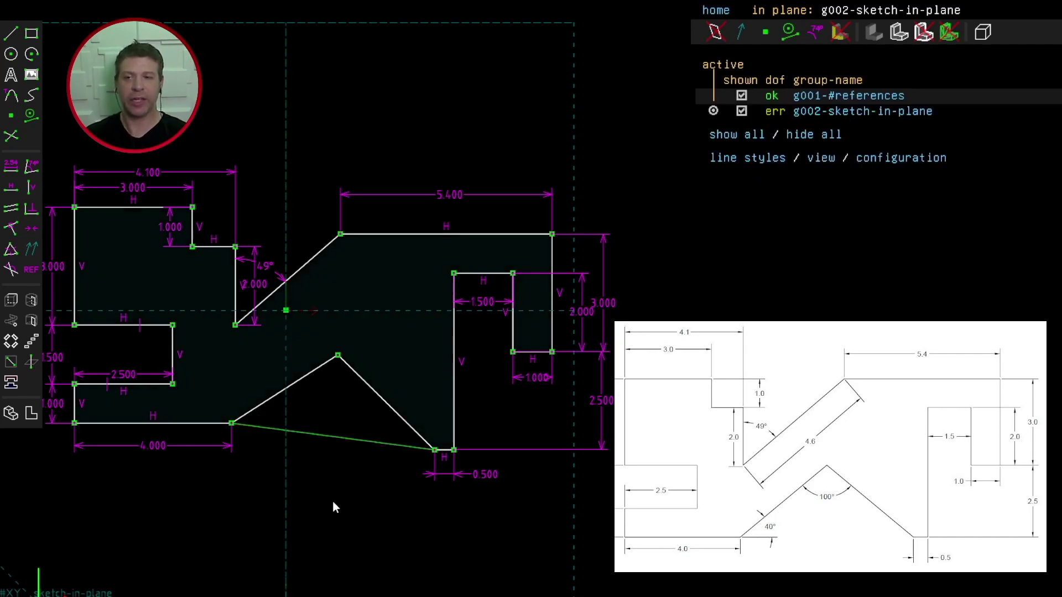
{"action": "left_click", "coordinate": [267, 430]}
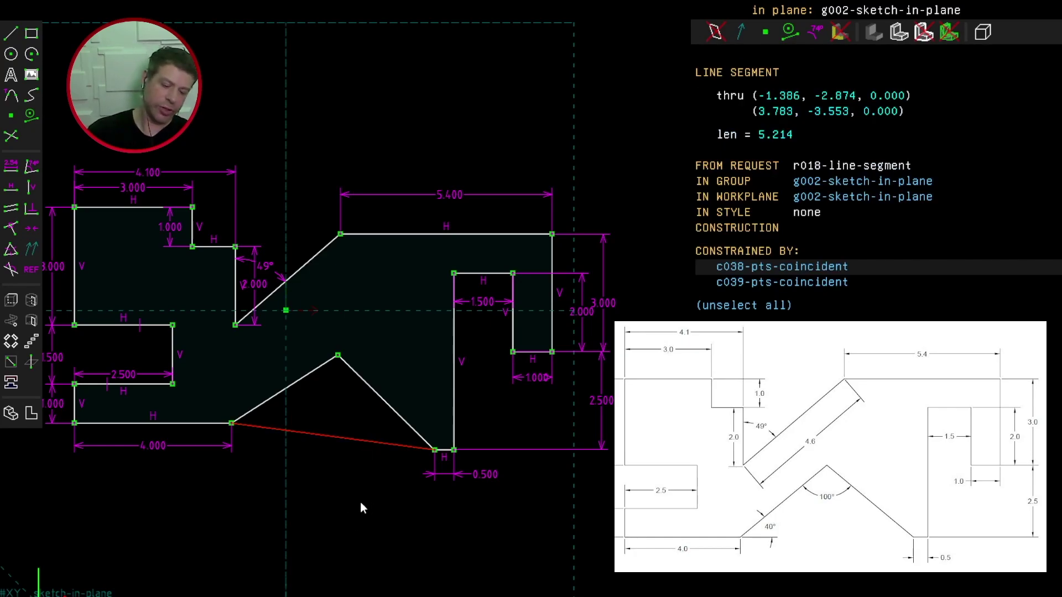
{"action": "left_click", "coordinate": [11, 188]}
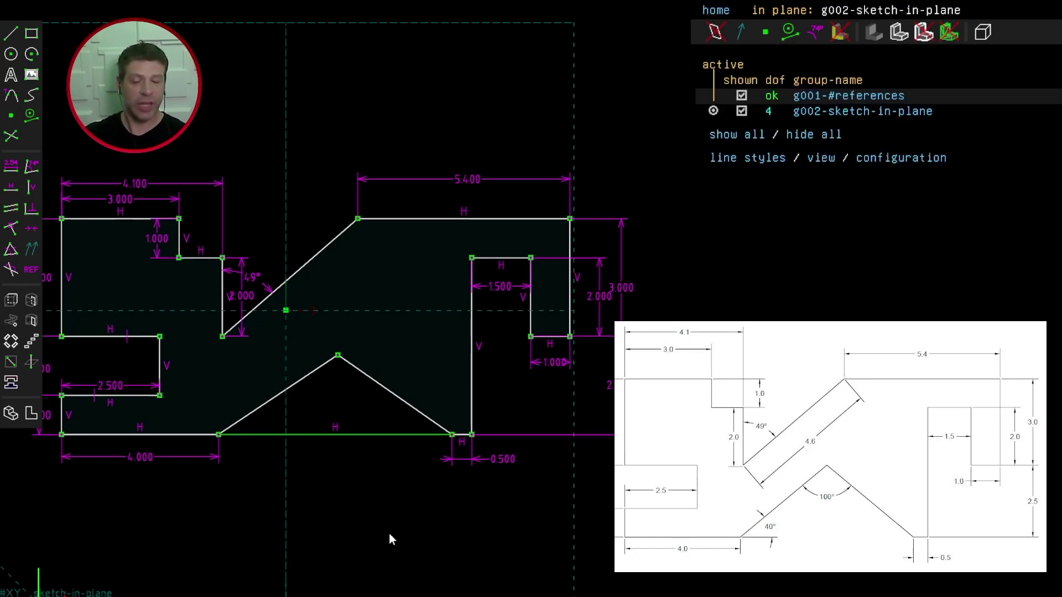
{"action": "left_click", "coordinate": [266, 442]}
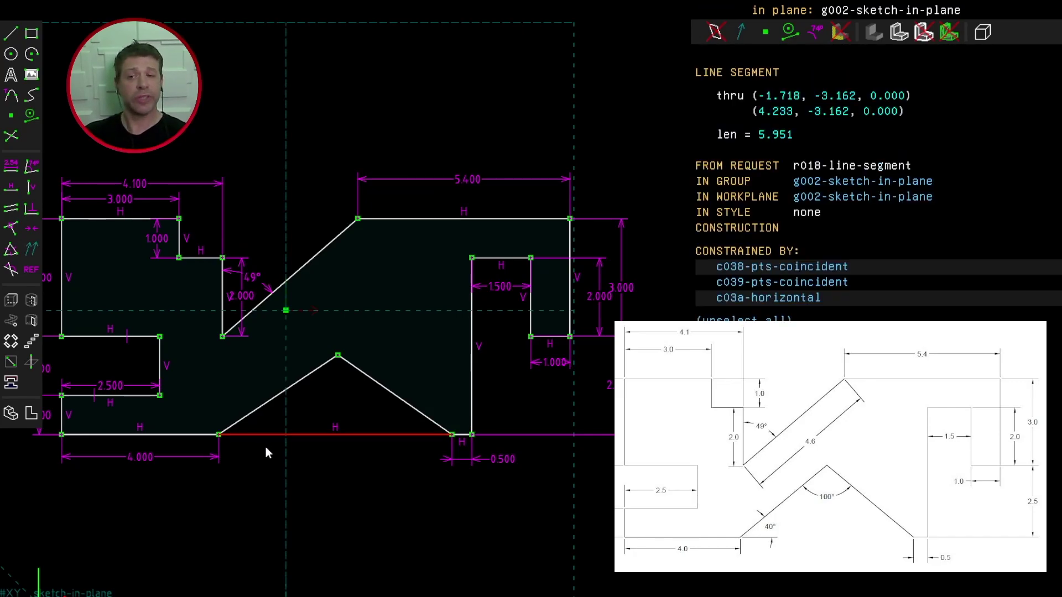
Set a 40° angle between the notch base line and its left side.
{"action": "left_click", "coordinate": [261, 404]}
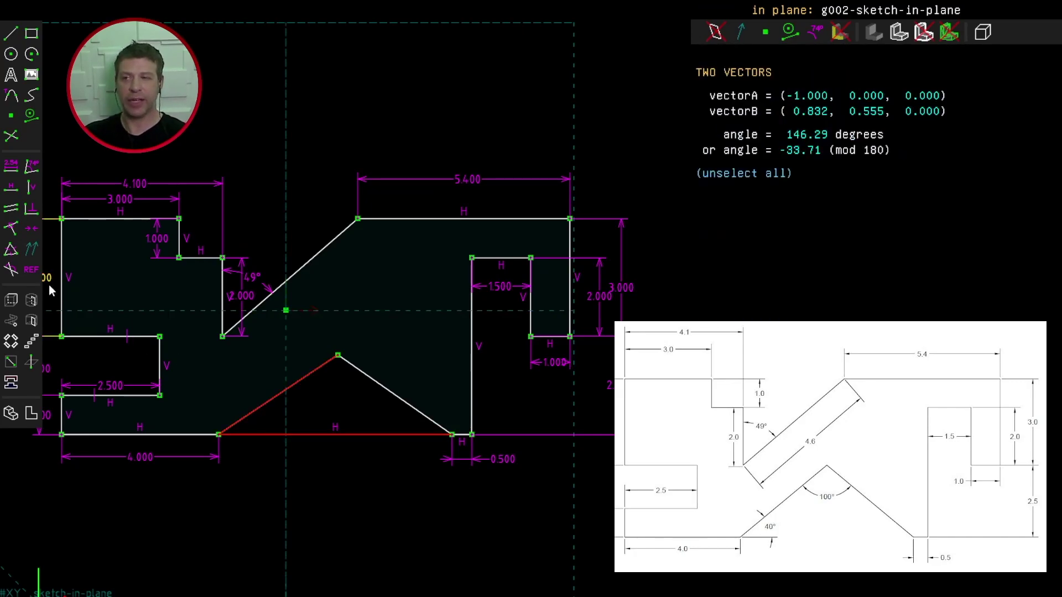
{"action": "left_click", "coordinate": [32, 167]}
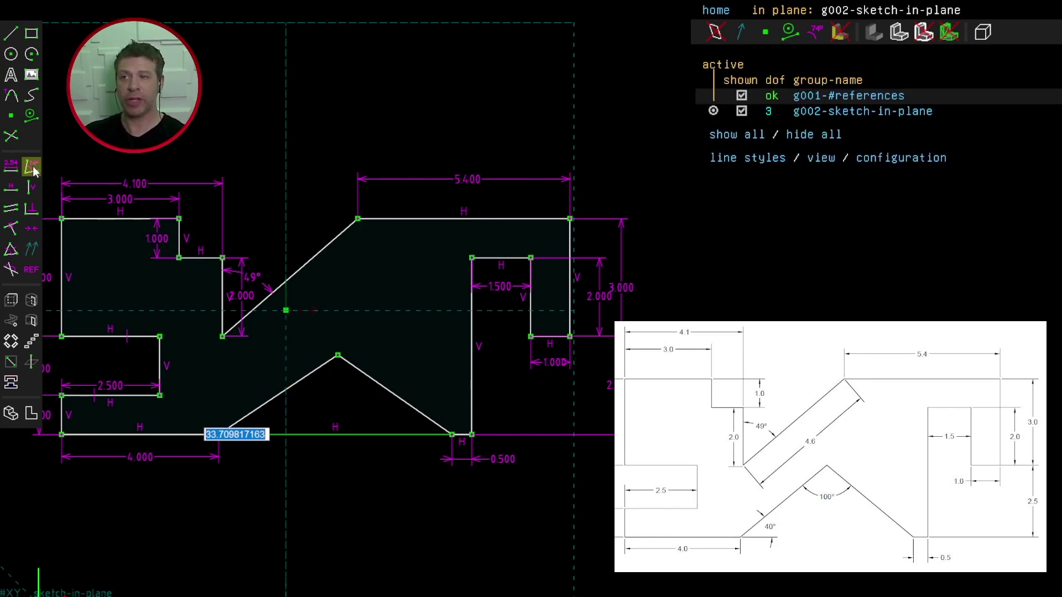
{"action": "type", "text": "40"}
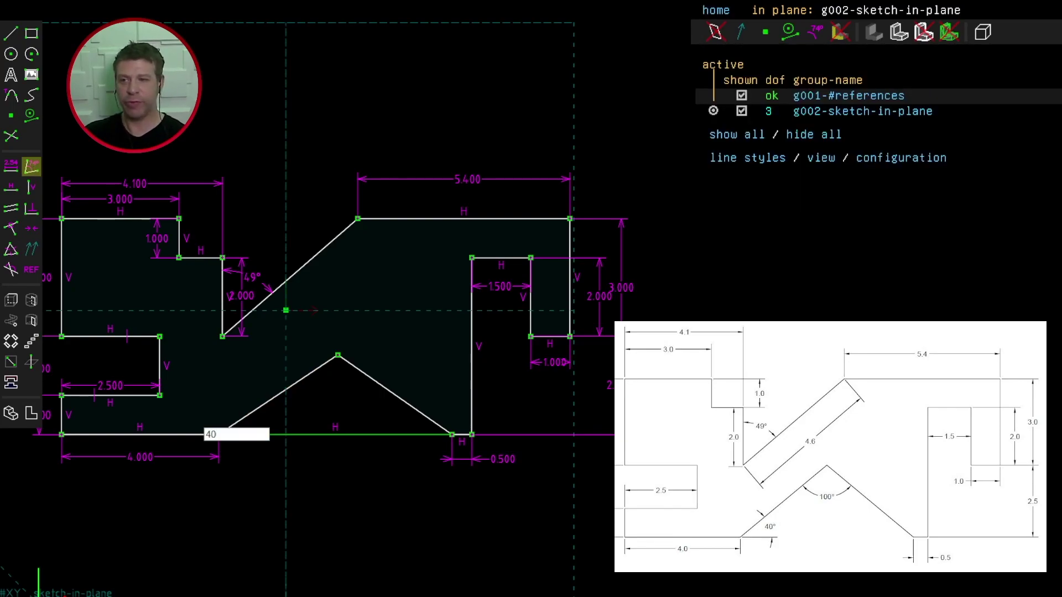
{"action": "key", "text": "Return"}
Set the angle between the two sides at the notch's peak to 100°.
{"action": "scroll", "coordinate": [160, 404], "scroll_direction": "up", "scroll_amount": 2}
{"action": "left_click", "coordinate": [375, 343]}
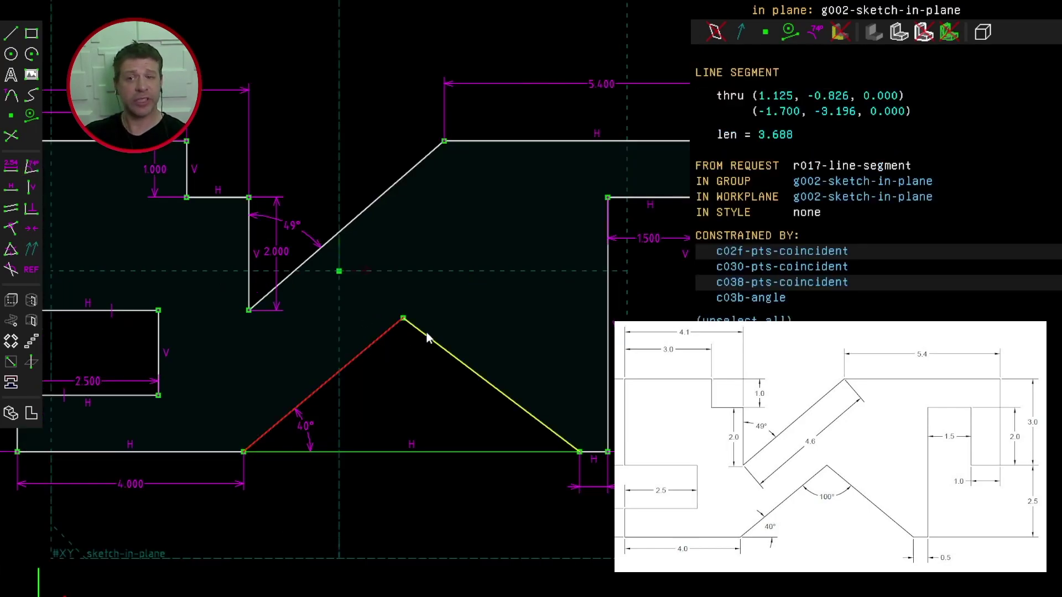
{"action": "left_click", "coordinate": [426, 334]}
{"action": "left_click", "coordinate": [34, 168]}
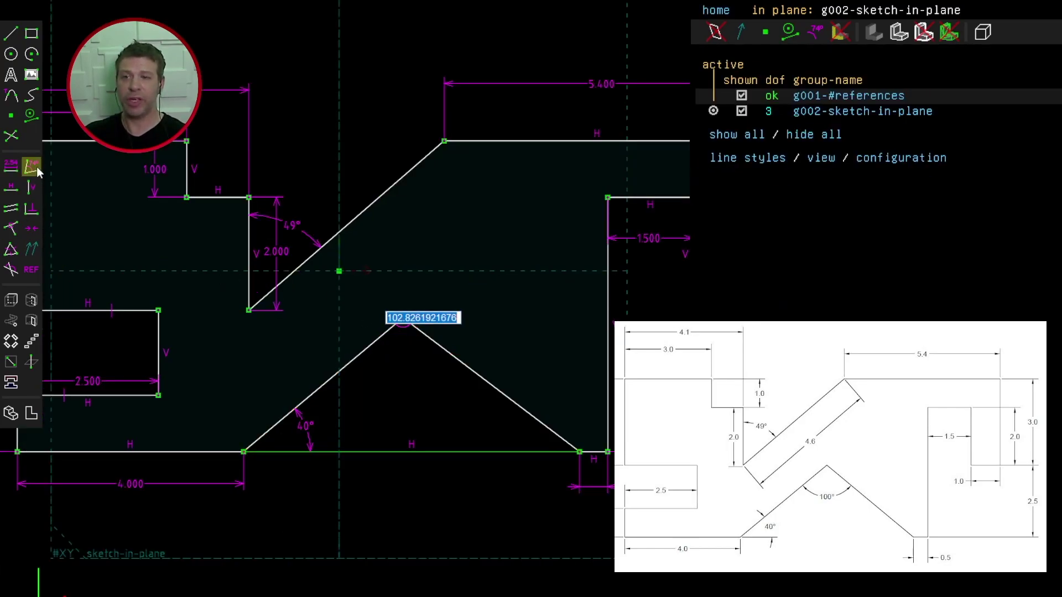
{"action": "type", "text": "100"}
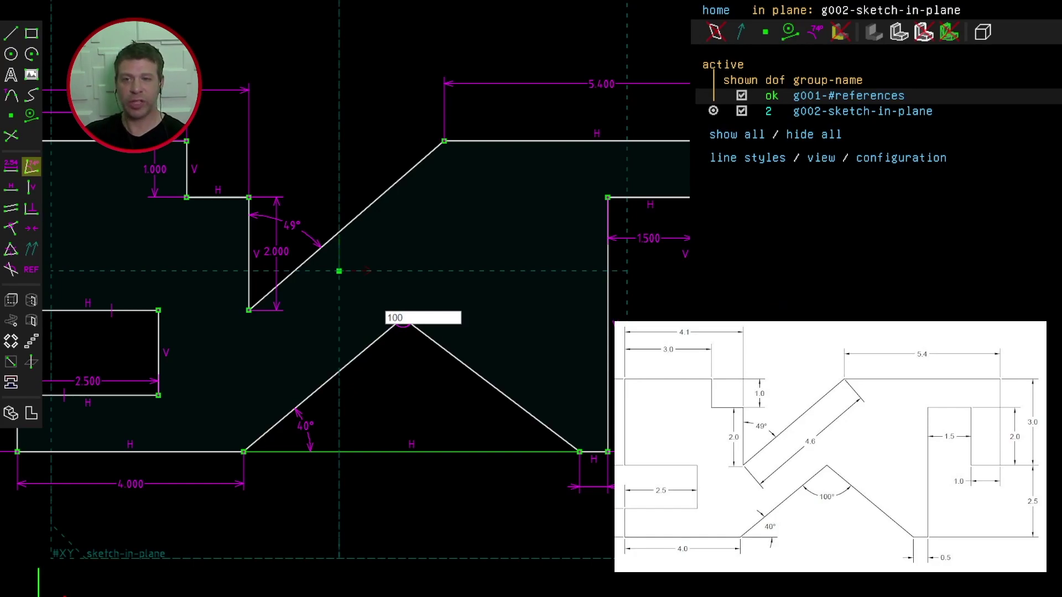
{"action": "key", "text": "Return"}
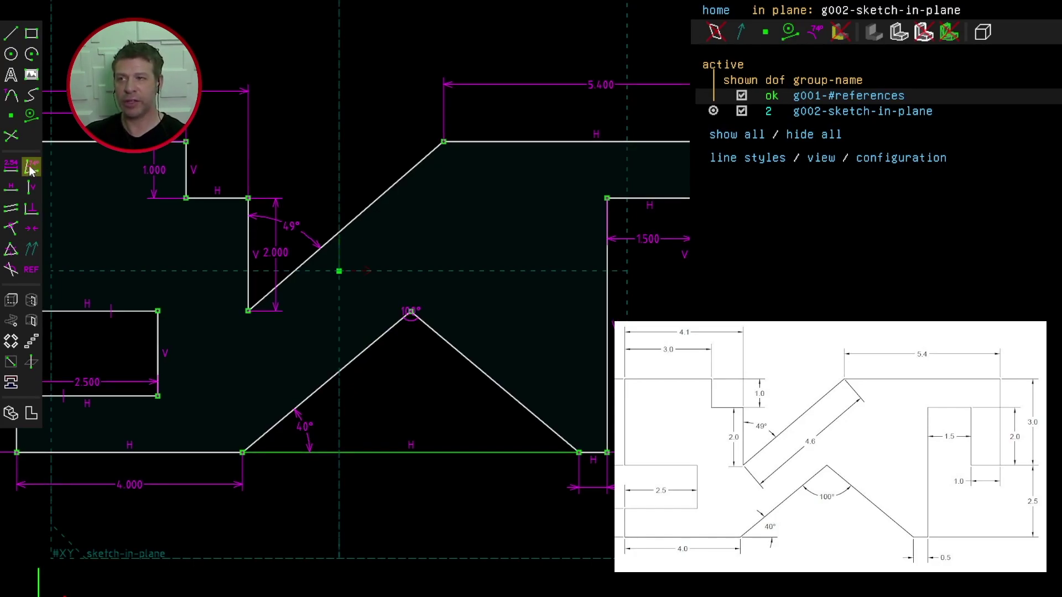
{"action": "key", "text": "f"}
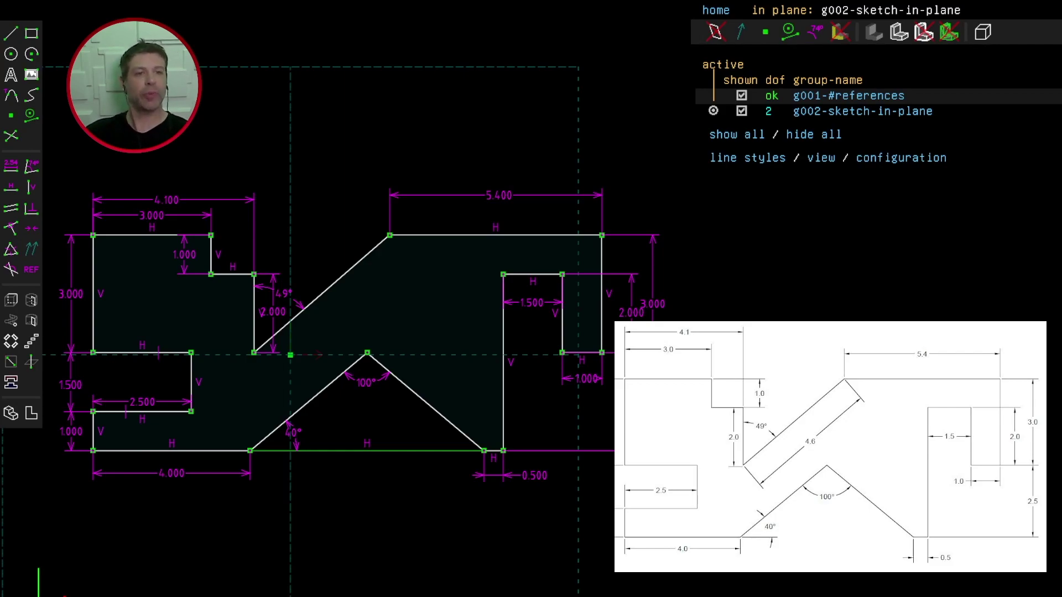
In the configuration settings, set distances to display 1 digit after the decimal point.
{"action": "left_click", "coordinate": [912, 159]}
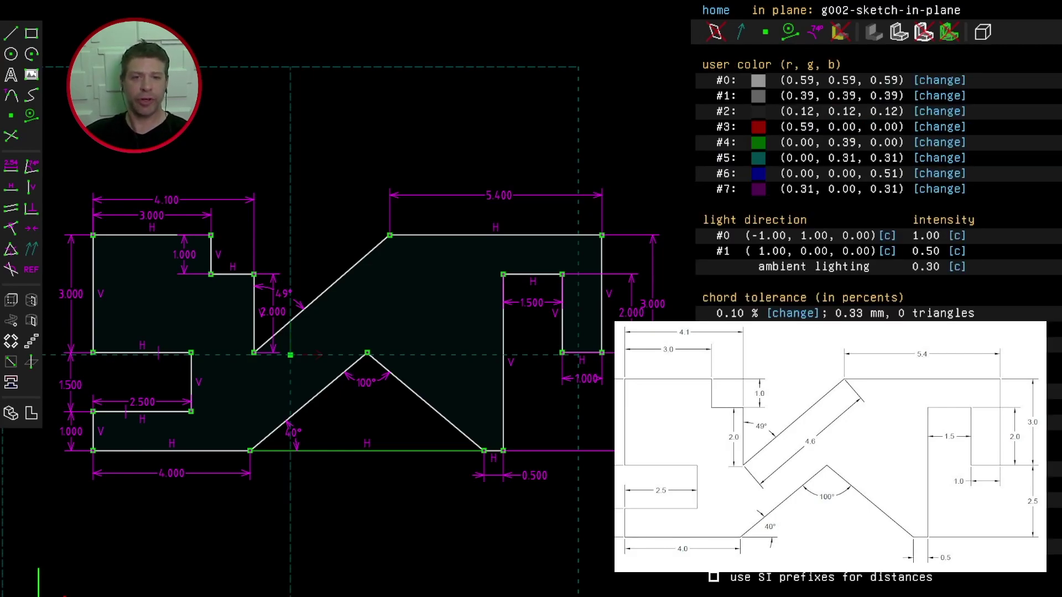
{"action": "scroll", "coordinate": [911, 155], "scroll_direction": "down", "scroll_amount": 10}
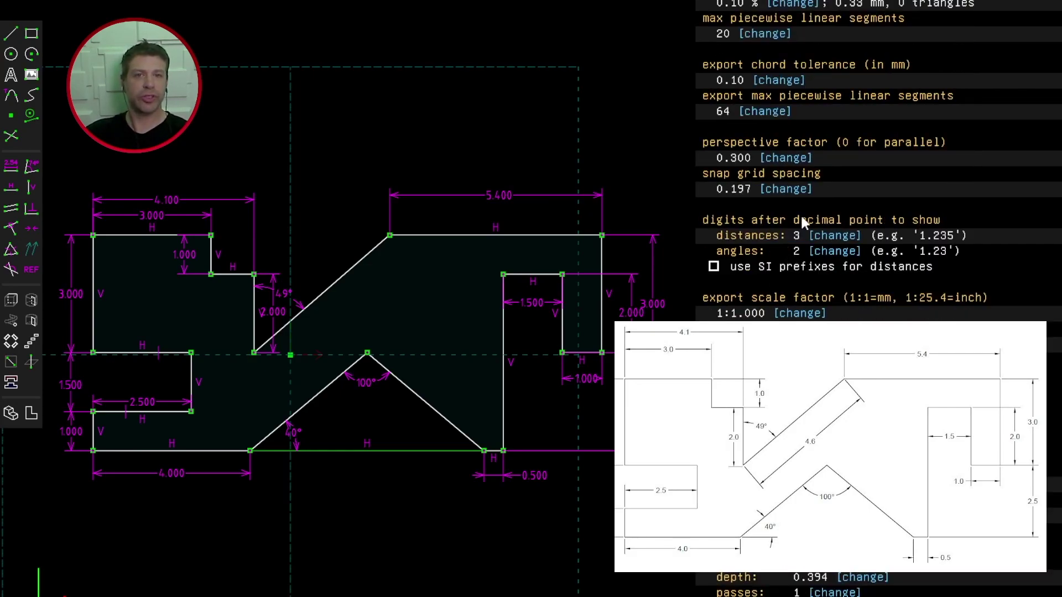
{"action": "left_click", "coordinate": [835, 238]}
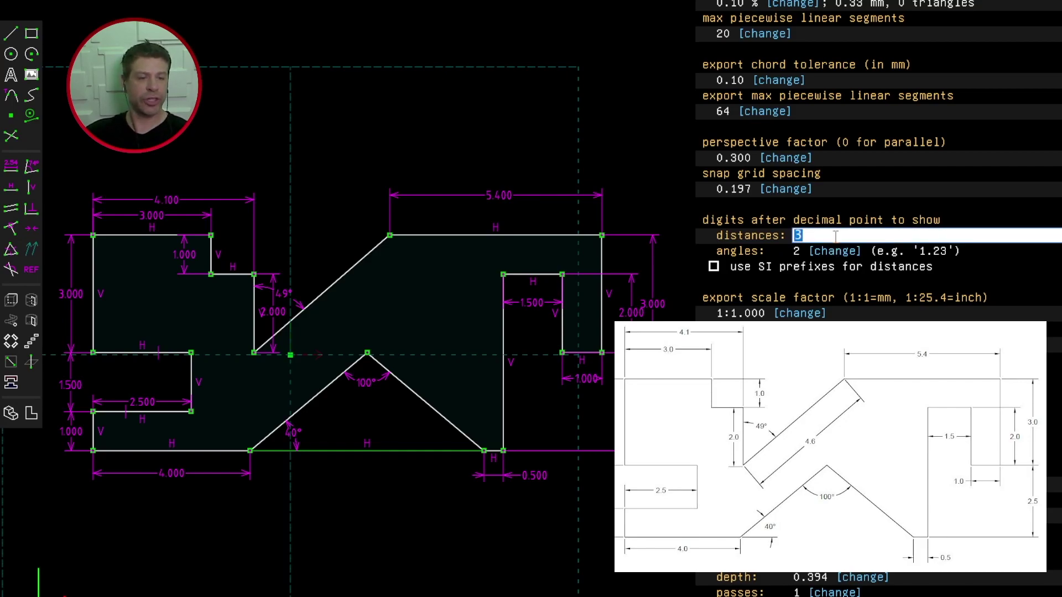
{"action": "type", "text": "1"}
{"action": "key", "text": "Return"}
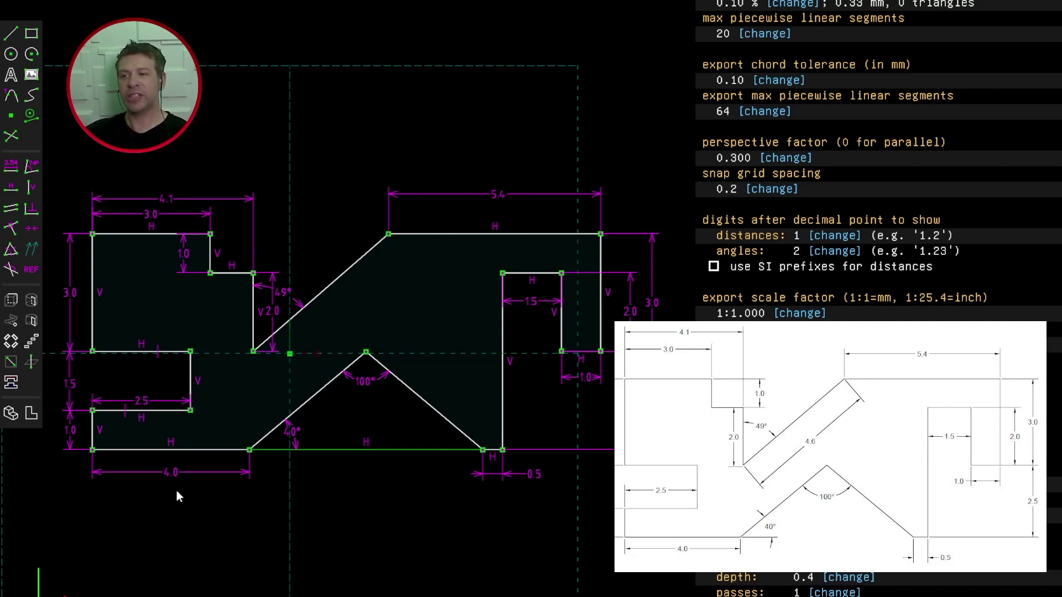
{"action": "scroll", "coordinate": [171, 498], "scroll_direction": "up", "scroll_amount": 1}
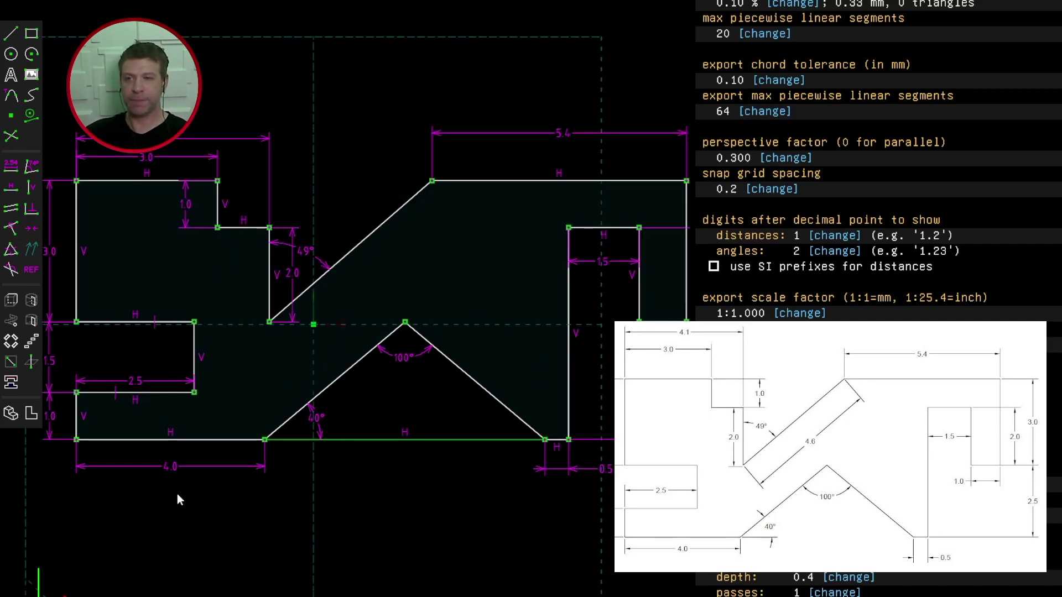
{"action": "key", "text": "Escape"}
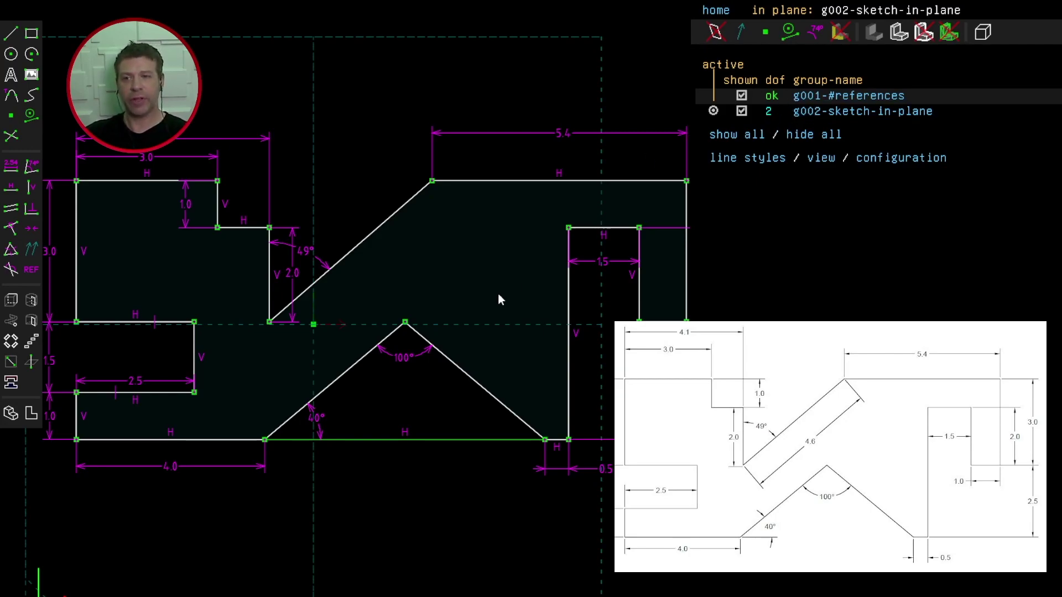
Drag the peak to settle the sketch, then make the V-notch's left base corner coincident with the origin.
{"action": "mouse_move", "coordinate": [405, 322]}
{"action": "left_mouse_down"}
{"action": "mouse_move", "coordinate": [354, 279]}
{"action": "mouse_move", "coordinate": [407, 310]}
{"action": "mouse_move", "coordinate": [343, 267]}
{"action": "mouse_move", "coordinate": [371, 245]}
{"action": "mouse_move", "coordinate": [383, 190]}
{"action": "left_mouse_up"}
{"action": "left_click", "coordinate": [284, 274]}
{"action": "left_click", "coordinate": [335, 330]}
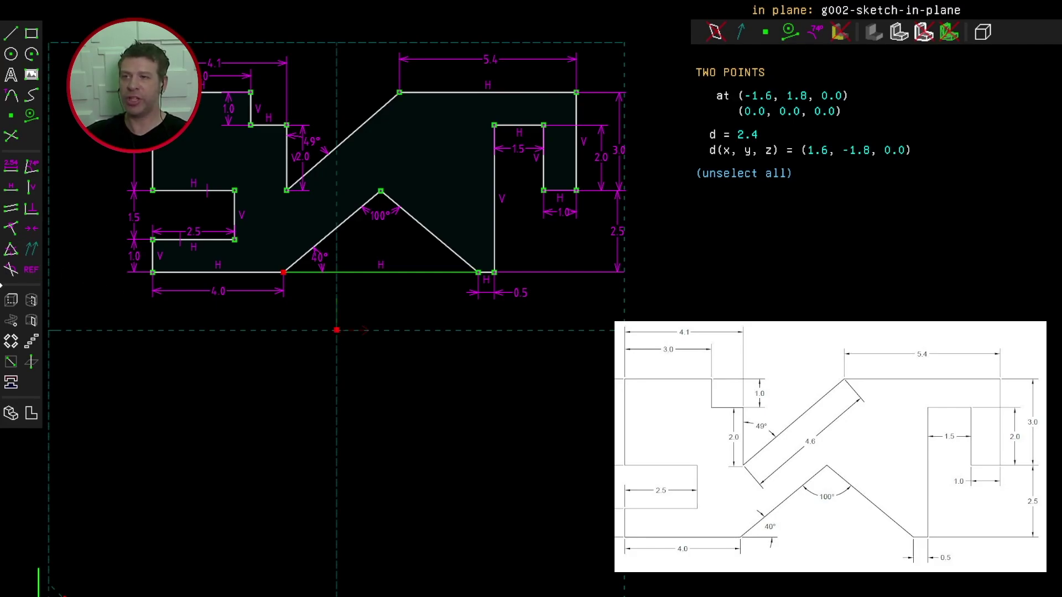
{"action": "left_click", "coordinate": [15, 229]}
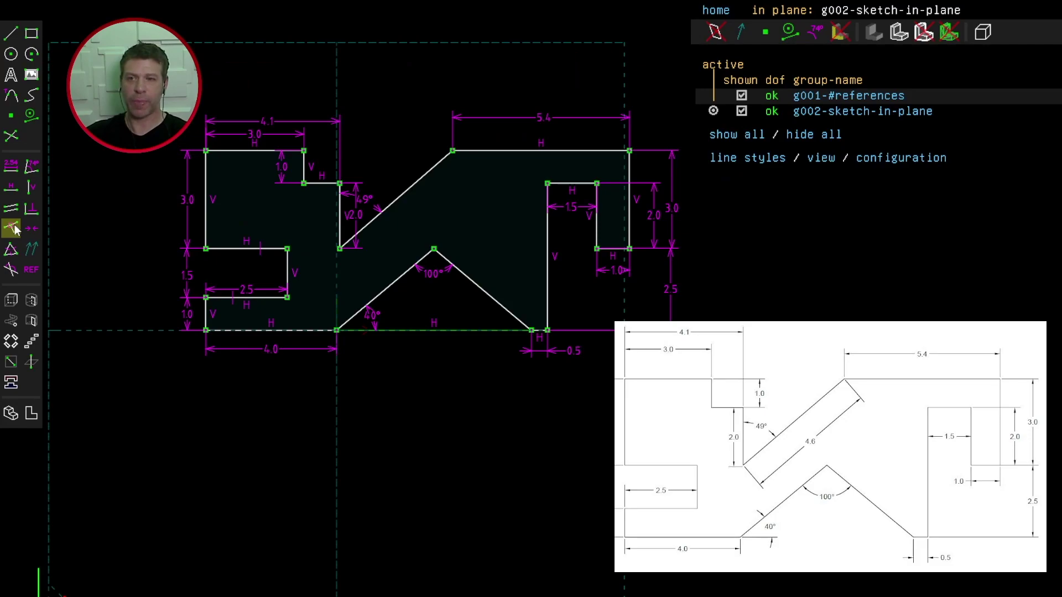
{"action": "key", "text": "f"}
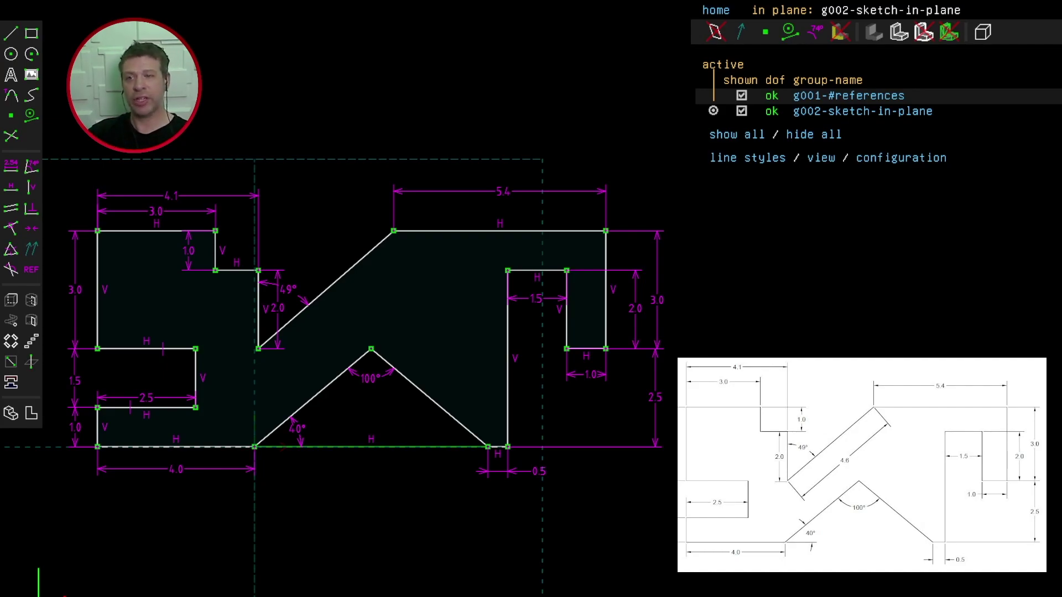
{"action": "left_click", "coordinate": [339, 282]}
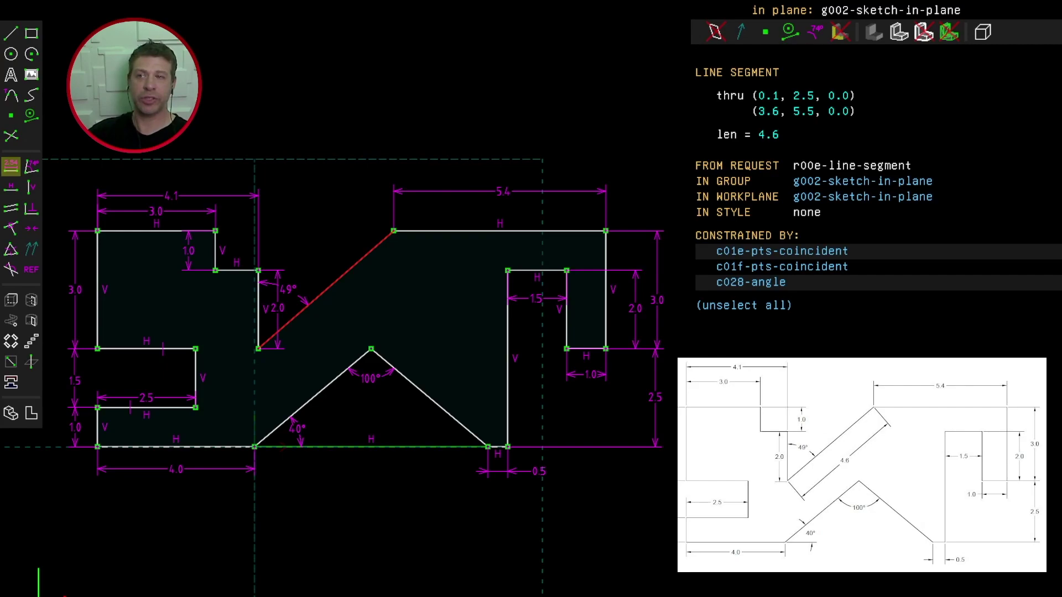
Add a 4.6 reference dimension to the long diagonal and move the 1.0 step label left, above the upper notch.
{"action": "left_click", "coordinate": [16, 167]}
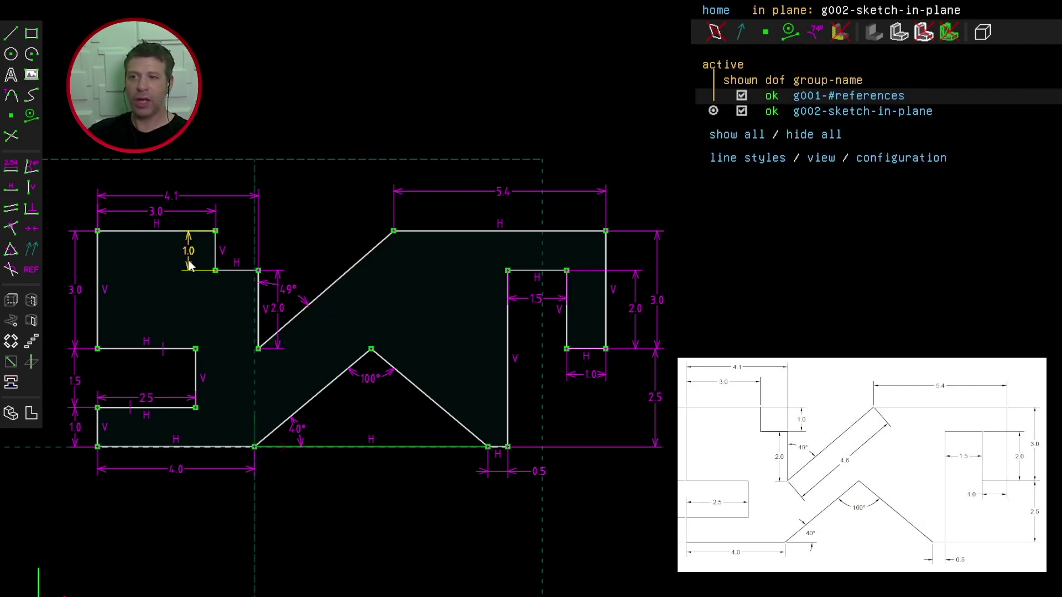
{"action": "left_click_drag", "start_coordinate": [189, 256], "coordinate": [230, 217]}
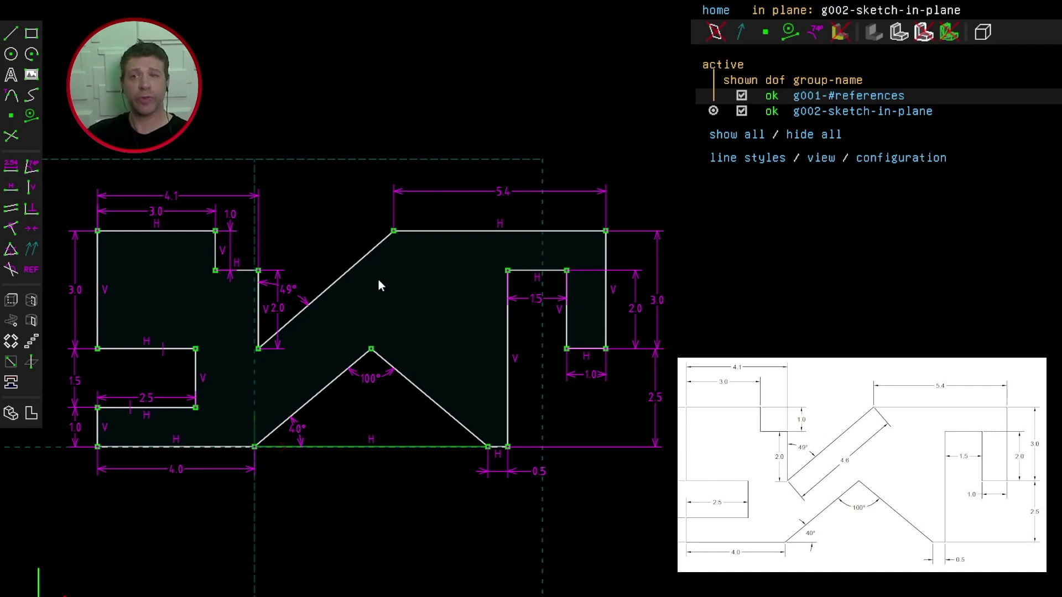
{"action": "right_click_drag", "start_coordinate": [378, 280], "coordinate": [378, 210]}
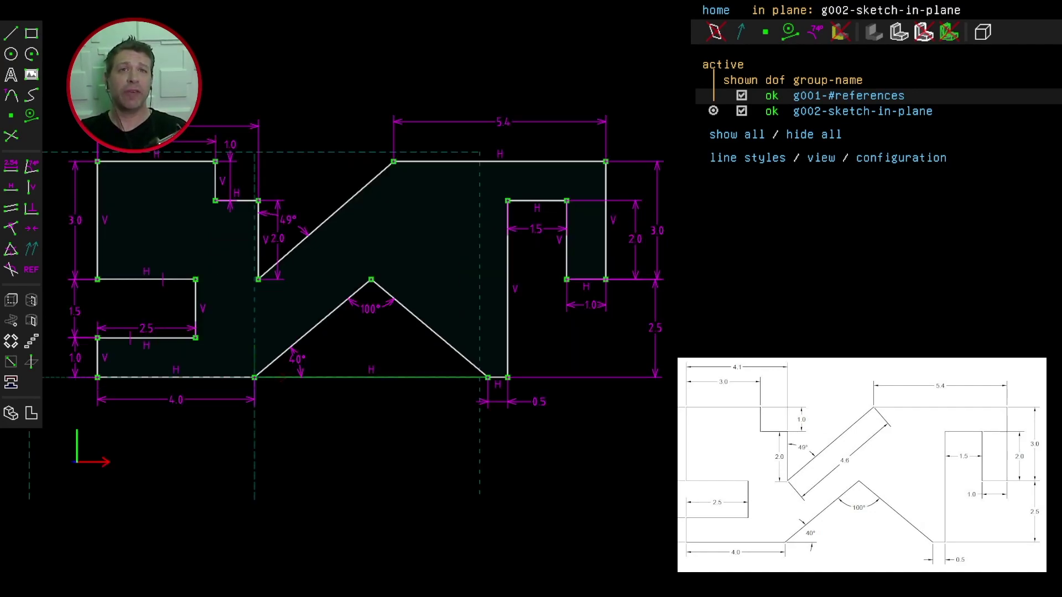